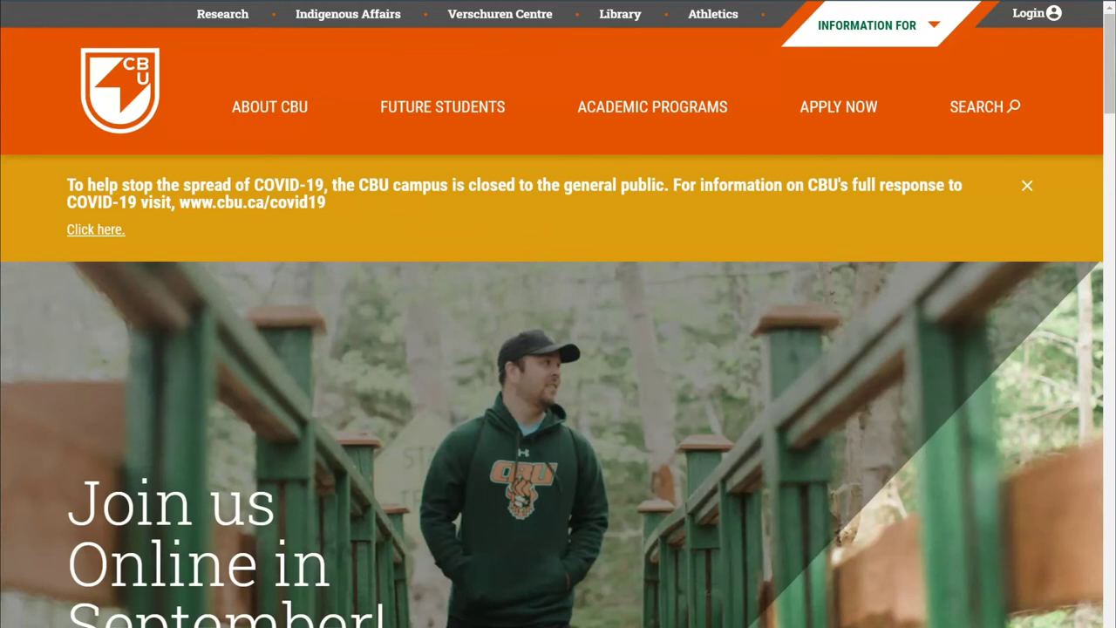
From the Apply Now page's Application Form section, choose "I'm ready to apply!" to reach account creation
left_click(842, 105)
scroll(573, 542, "down", 10)
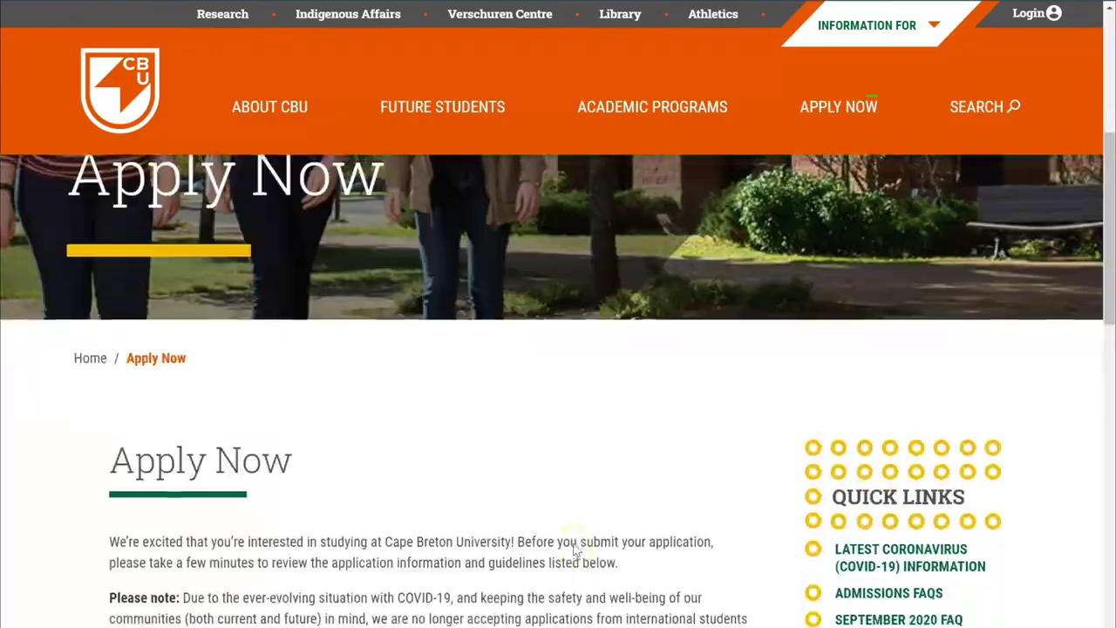
scroll(573, 549, "down", 6)
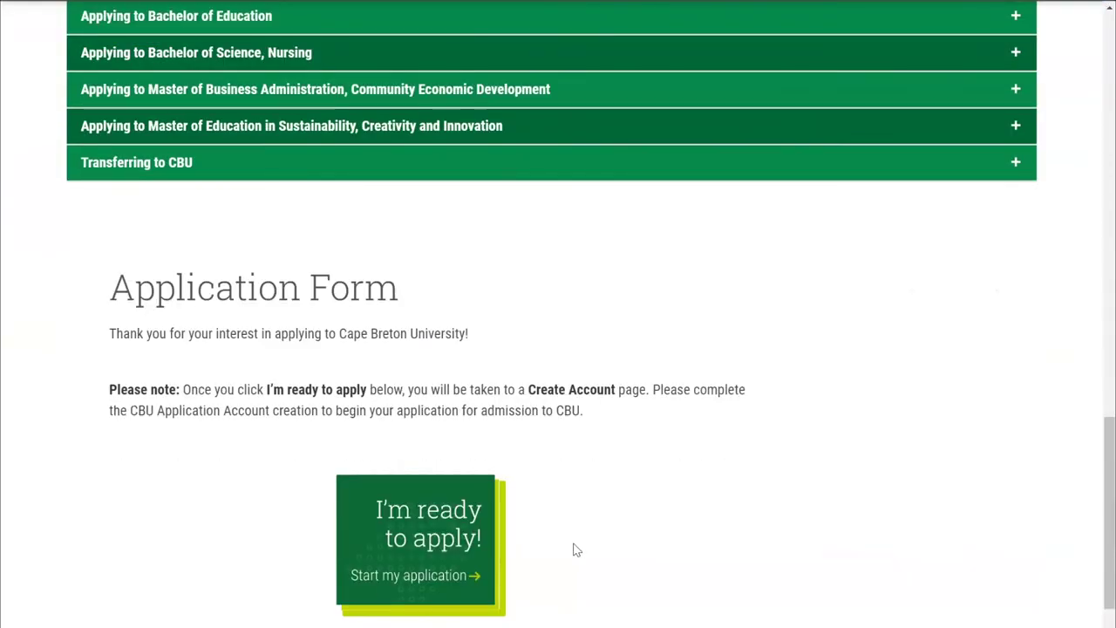
left_click(425, 552)
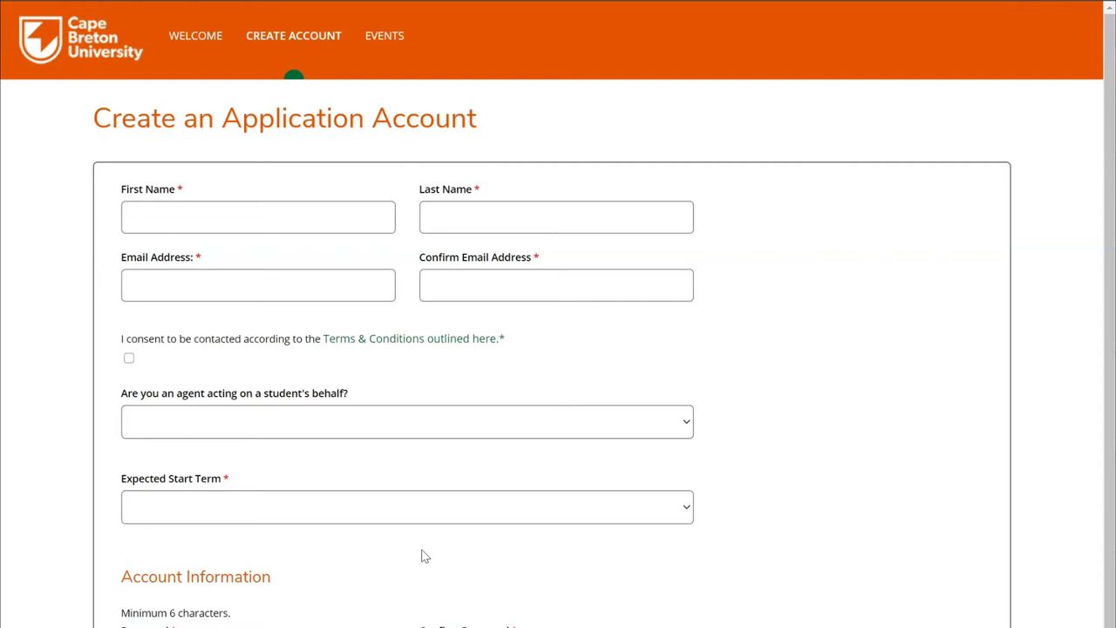
Enter the applicant's first name, last name, email address and email confirmation
left_click(288, 220)
key("Tab")
key("Tab")
key("Tab")
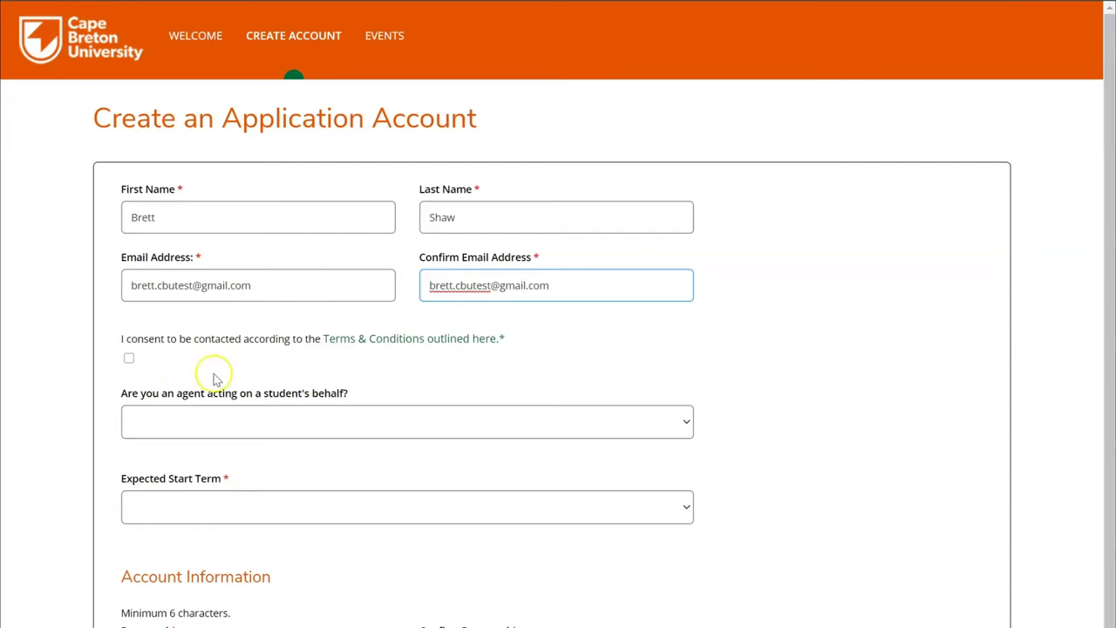
Tick the contact consent box, answer No to being an agent, and choose 2020 Fall start
left_click(129, 358)
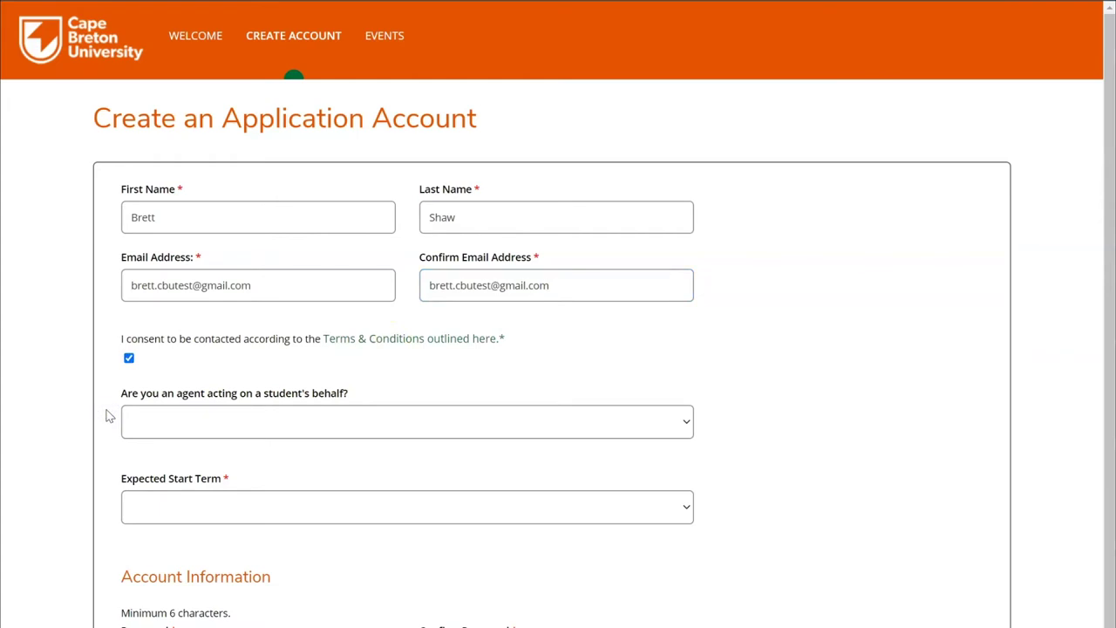
left_click(183, 423)
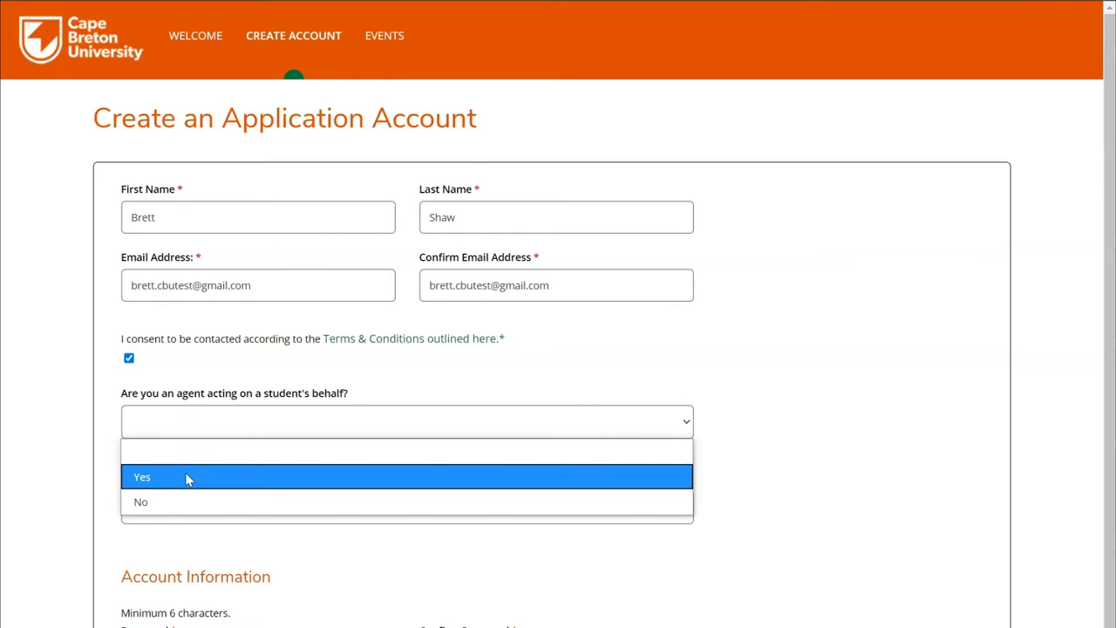
left_click(186, 499)
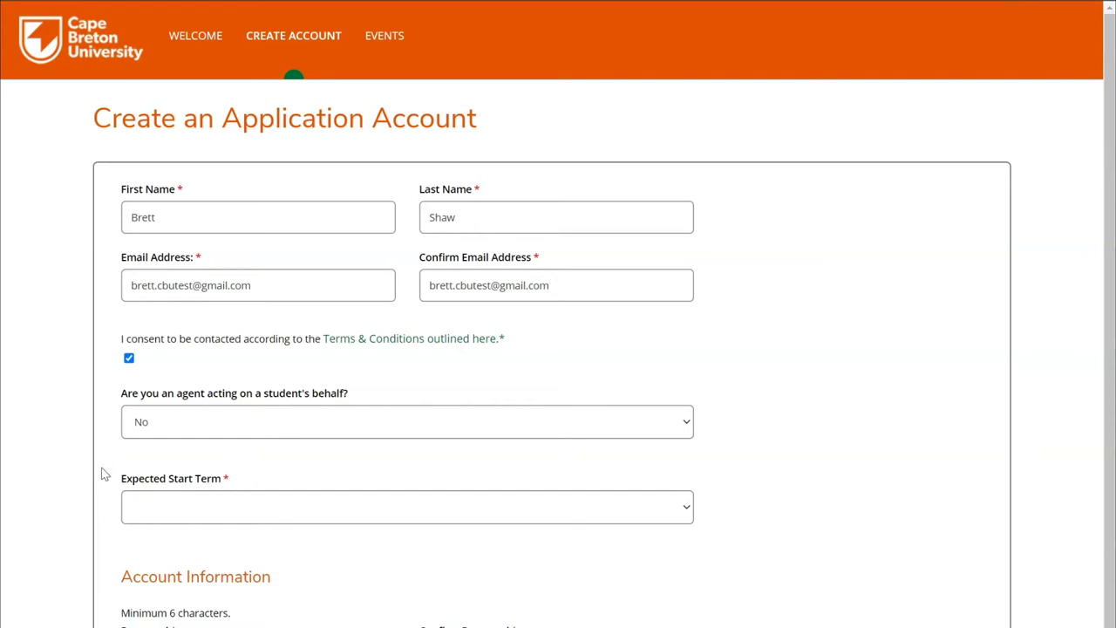
left_click(175, 513)
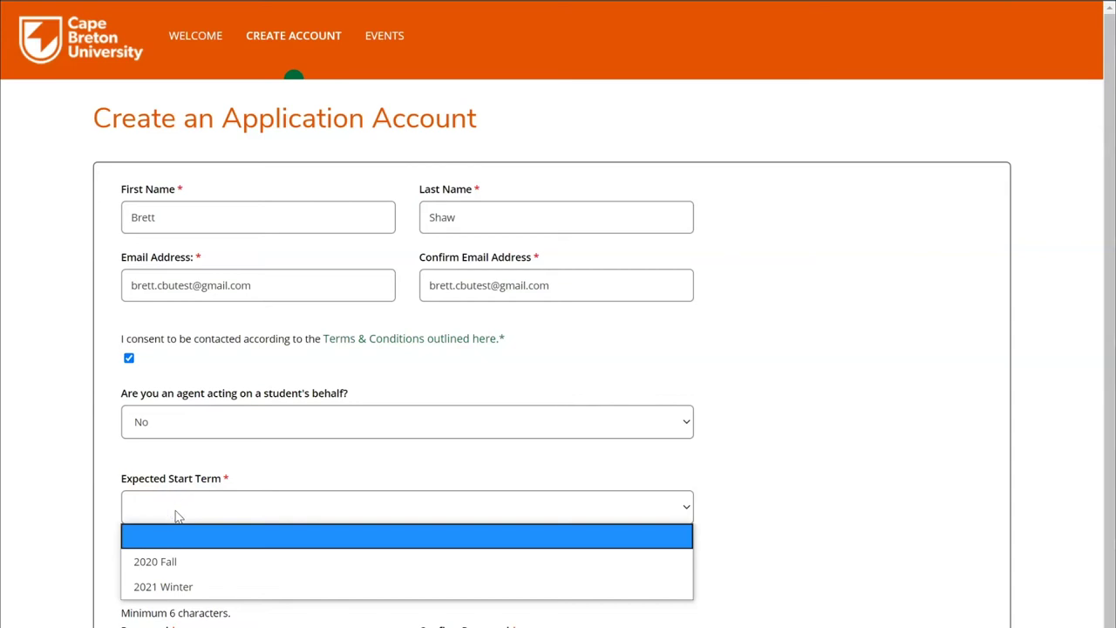
left_click(190, 561)
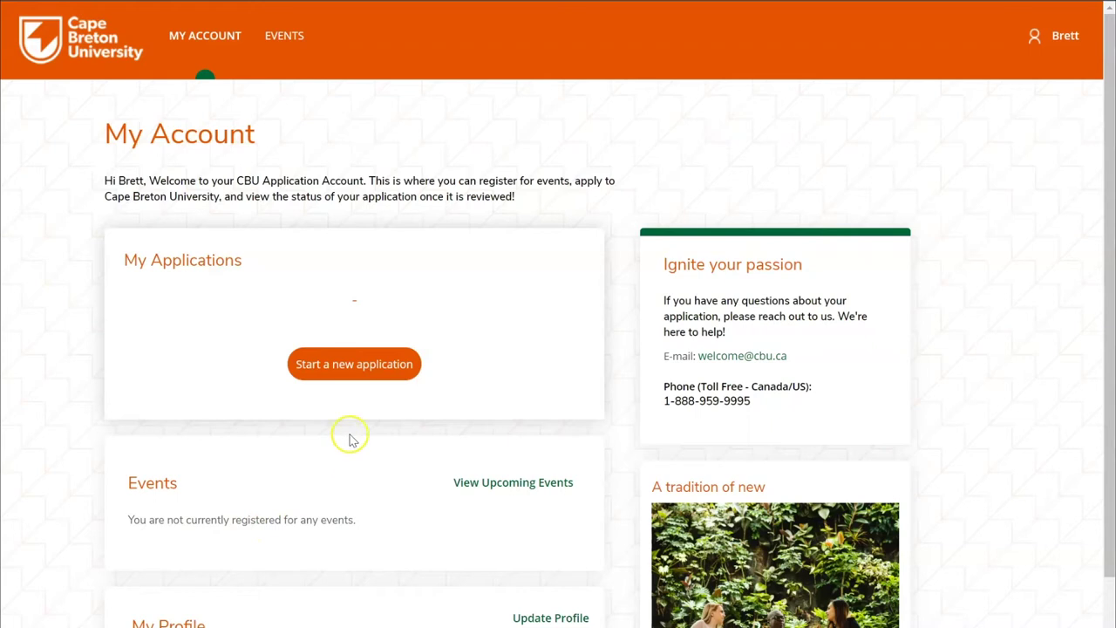
Start a new application, choose the applicant type, and continue with the 2020 Fall term
left_click(352, 366)
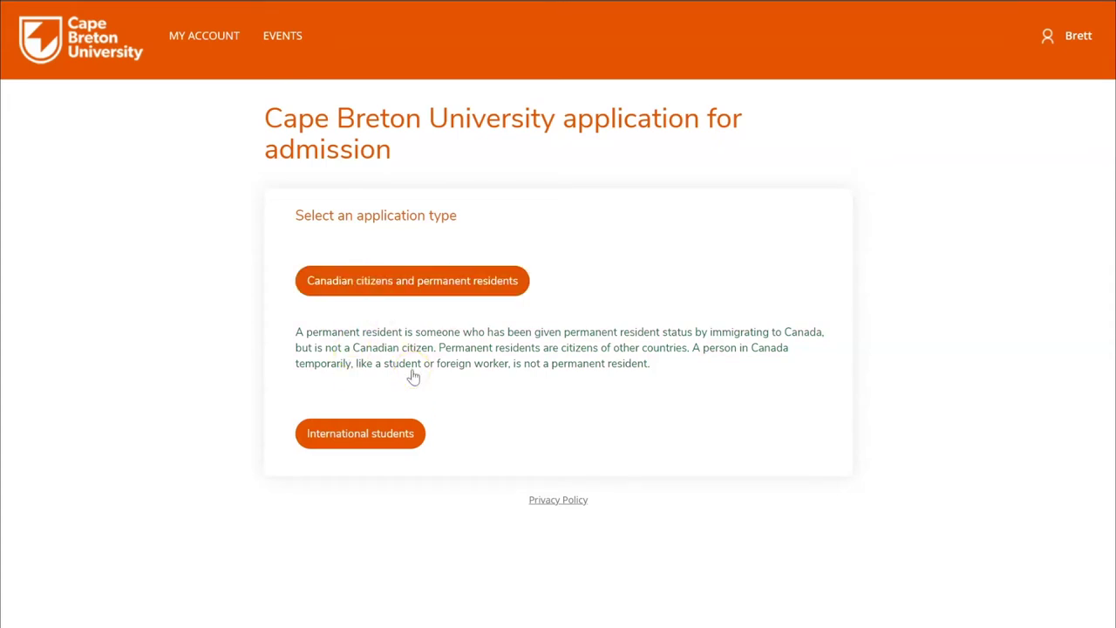
left_click(404, 431)
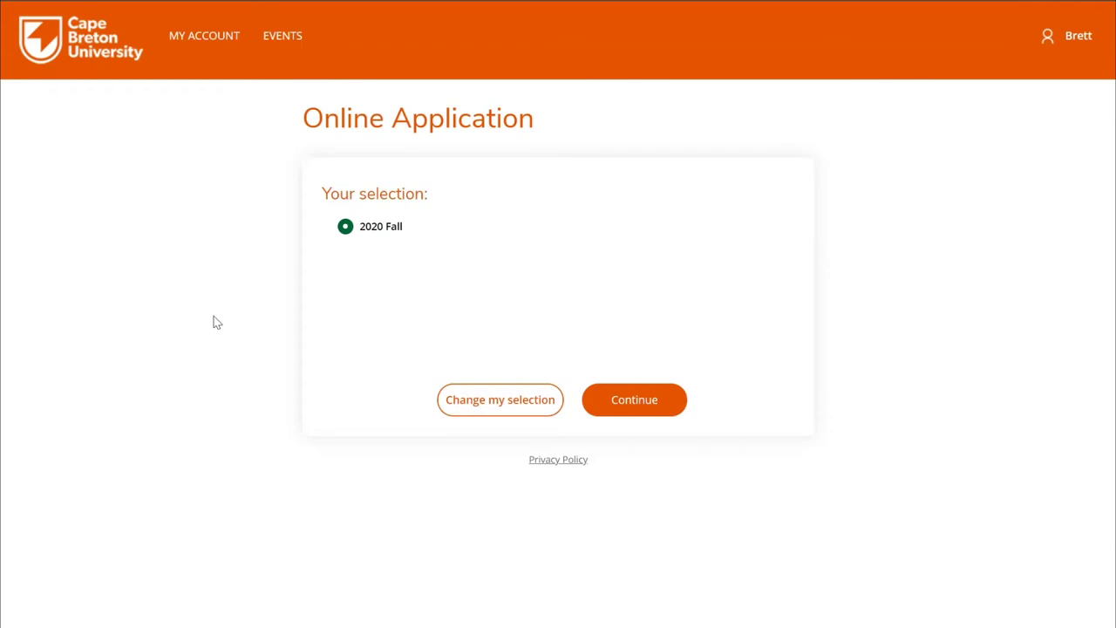
left_click(504, 407)
left_click(633, 406)
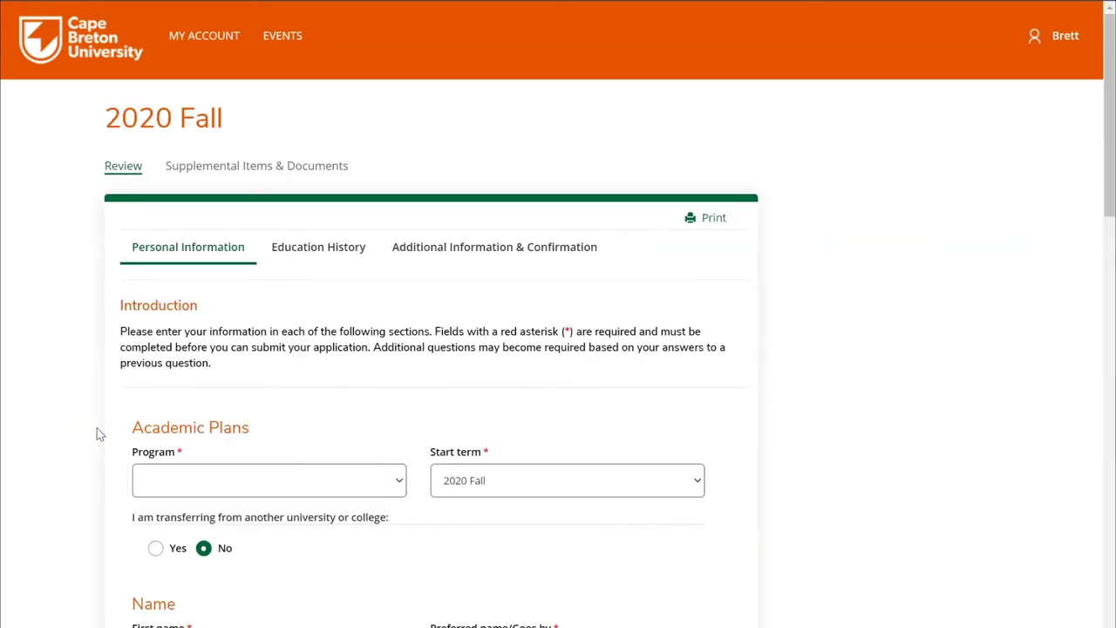
Set the program to Bachelor of Business Administration and the start term to 2020 Fall
left_click(227, 491)
left_click(294, 483)
left_click(295, 485)
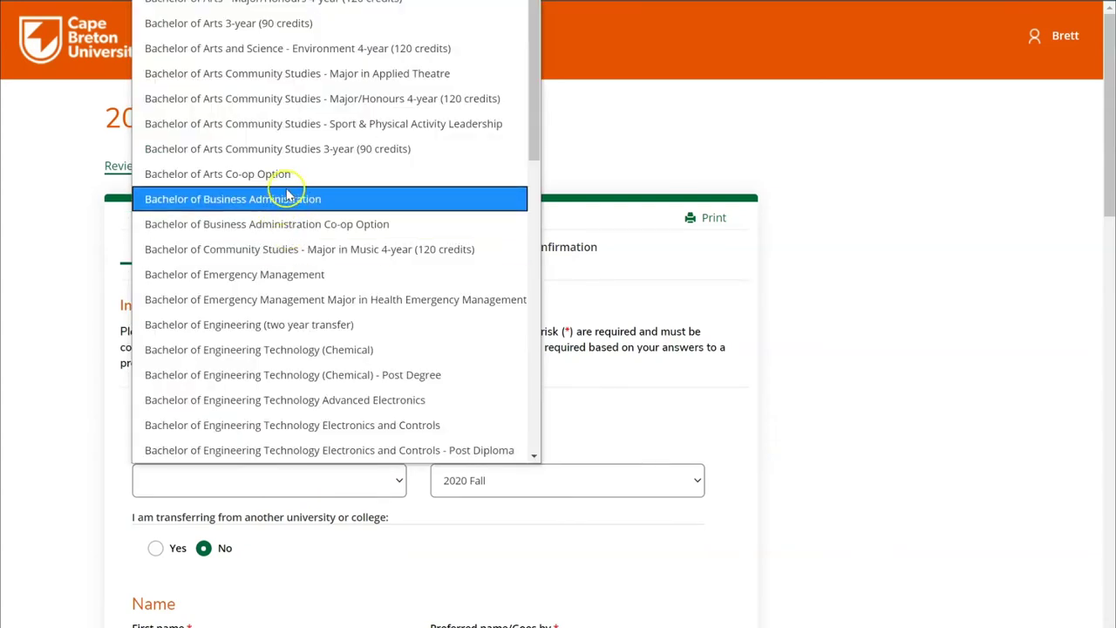
left_click(337, 199)
scroll(363, 379, "down", 2)
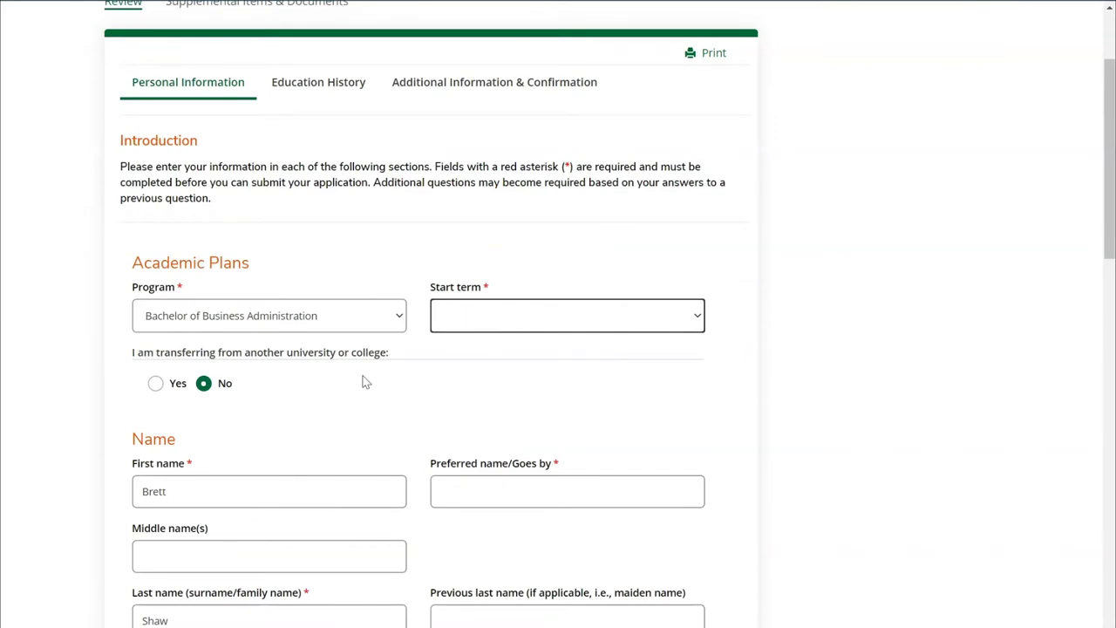
left_click(470, 315)
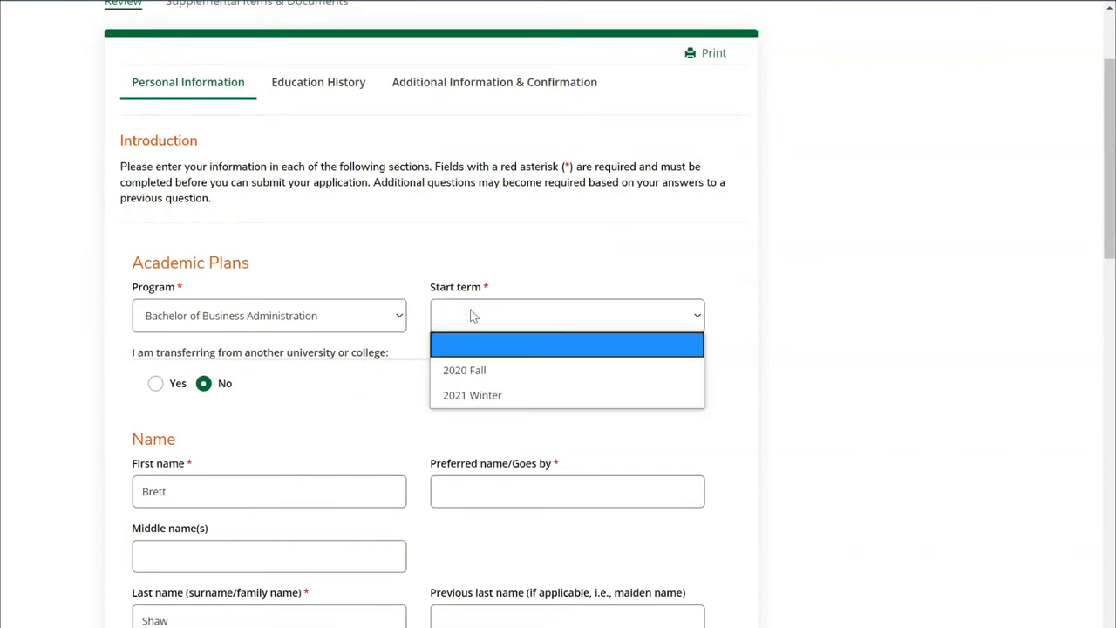
left_click(489, 373)
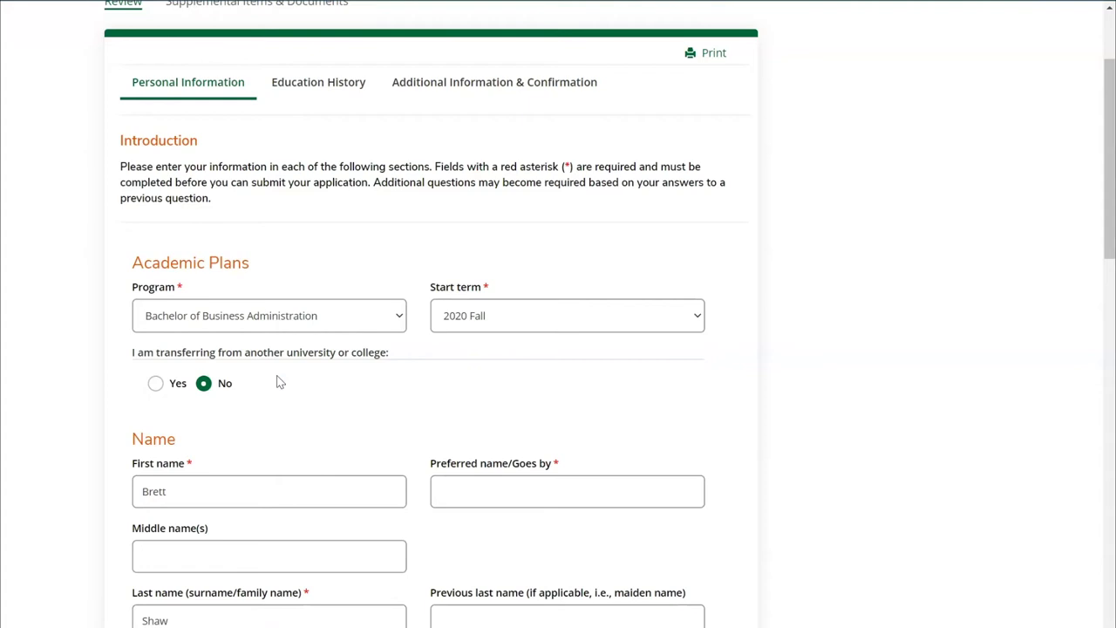
Decline the transfer credit assessment and answer No to transferring from another institution
left_click(158, 386)
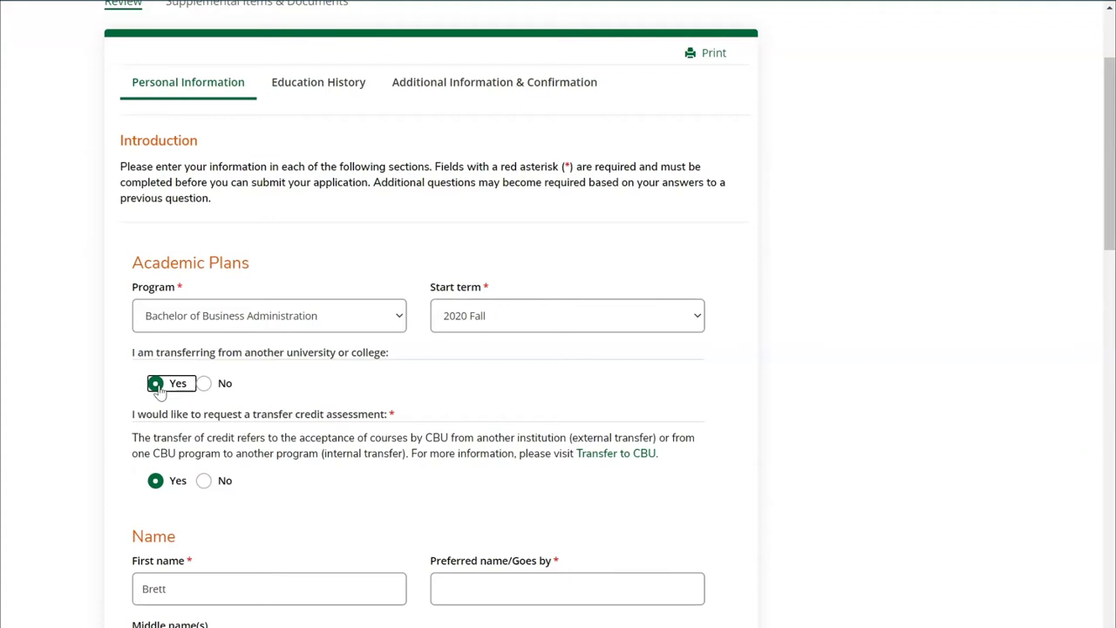
left_click(157, 482)
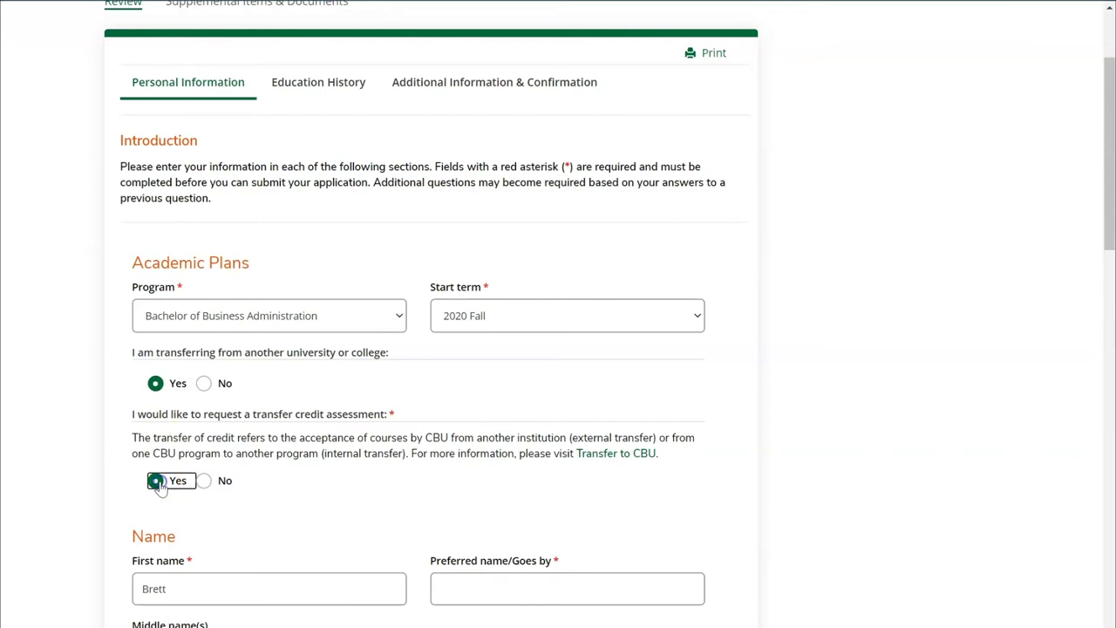
left_click(203, 481)
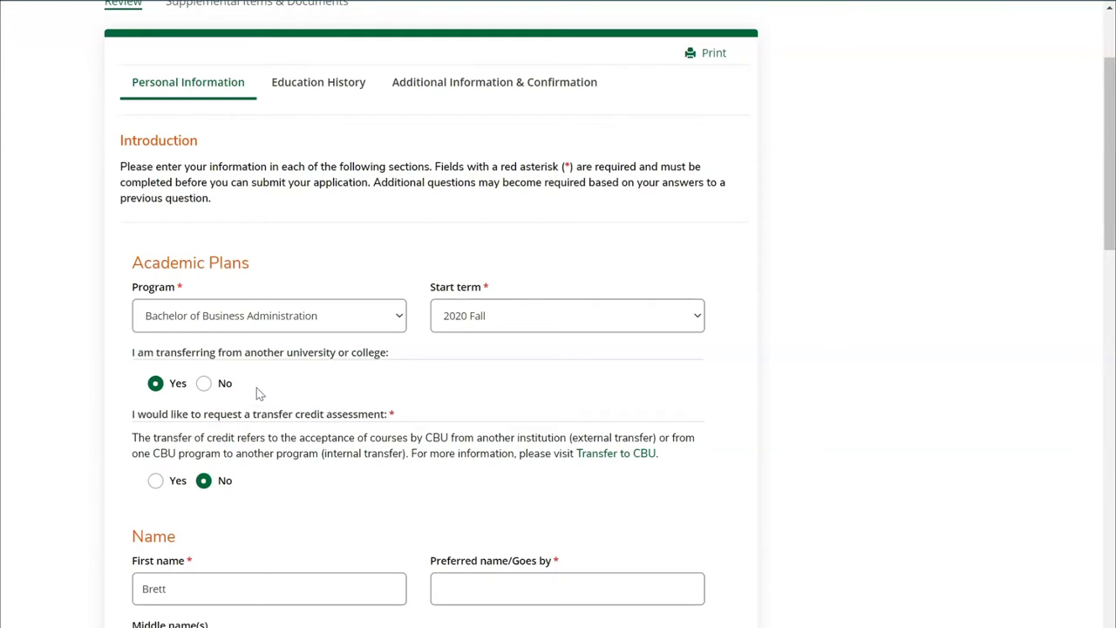
left_click(206, 387)
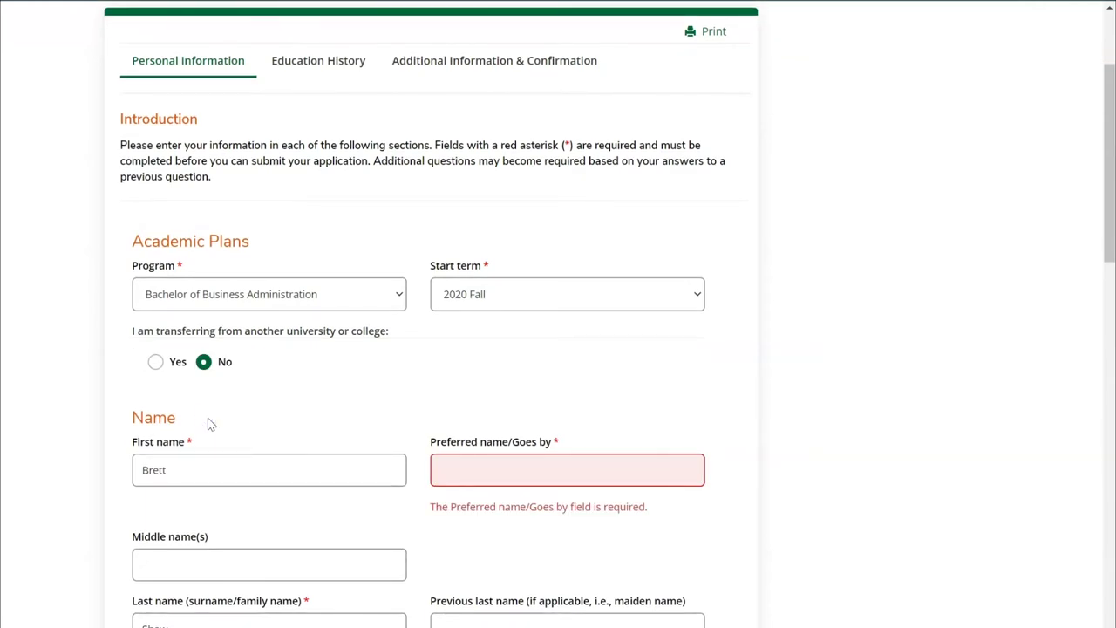
Fill in the applicant's preferred name
left_click(501, 482)
type("Brett")
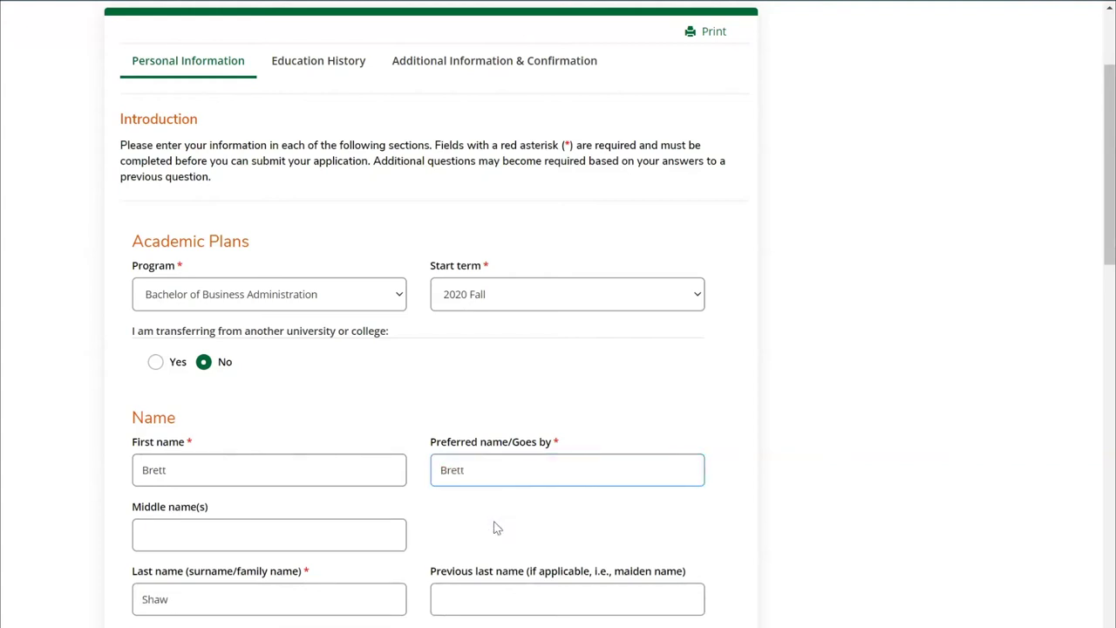
left_click(386, 428)
left_click(221, 517)
Review the home address line, then tick the option to add a different current mailing address
scroll(221, 517, "down", 4)
left_click(232, 507)
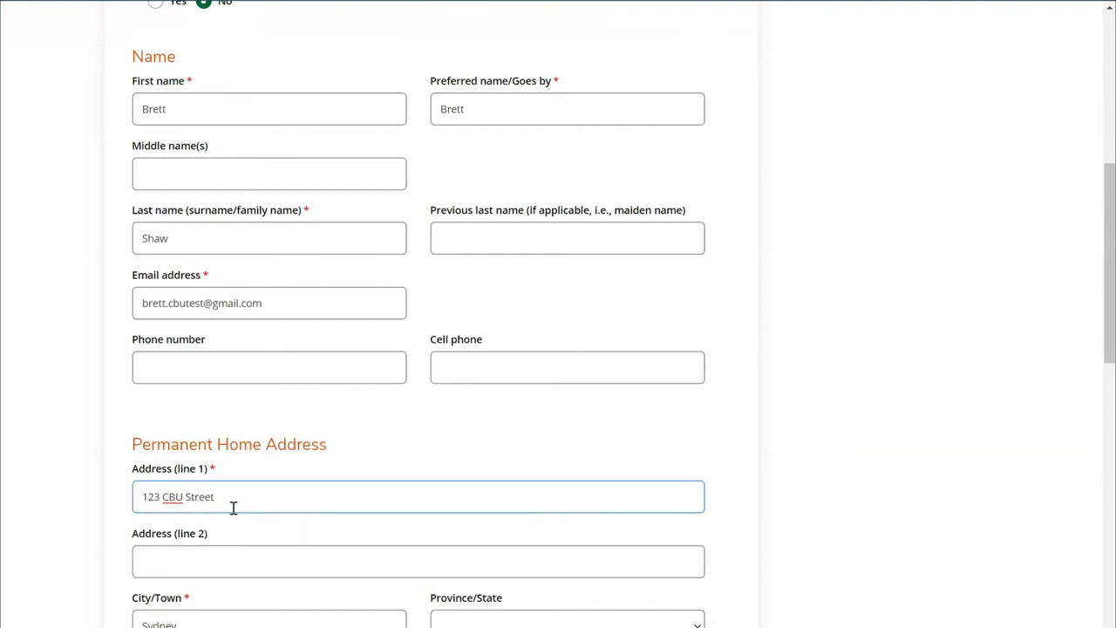
scroll(175, 524, "down", 2)
left_click(79, 567)
scroll(84, 566, "down", 1)
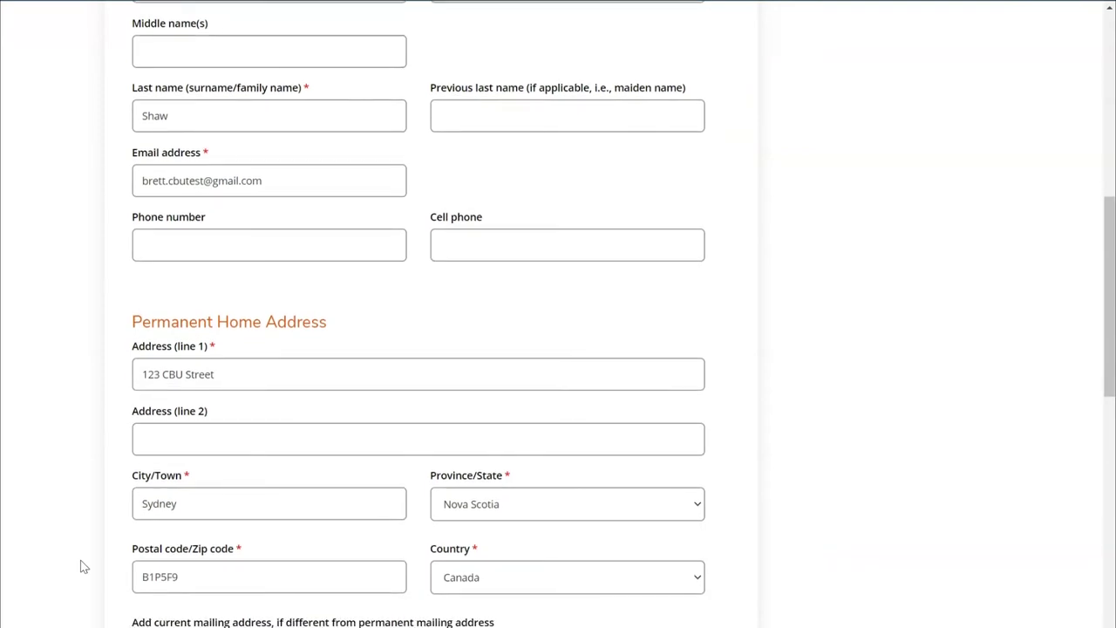
scroll(83, 567, "down", 1)
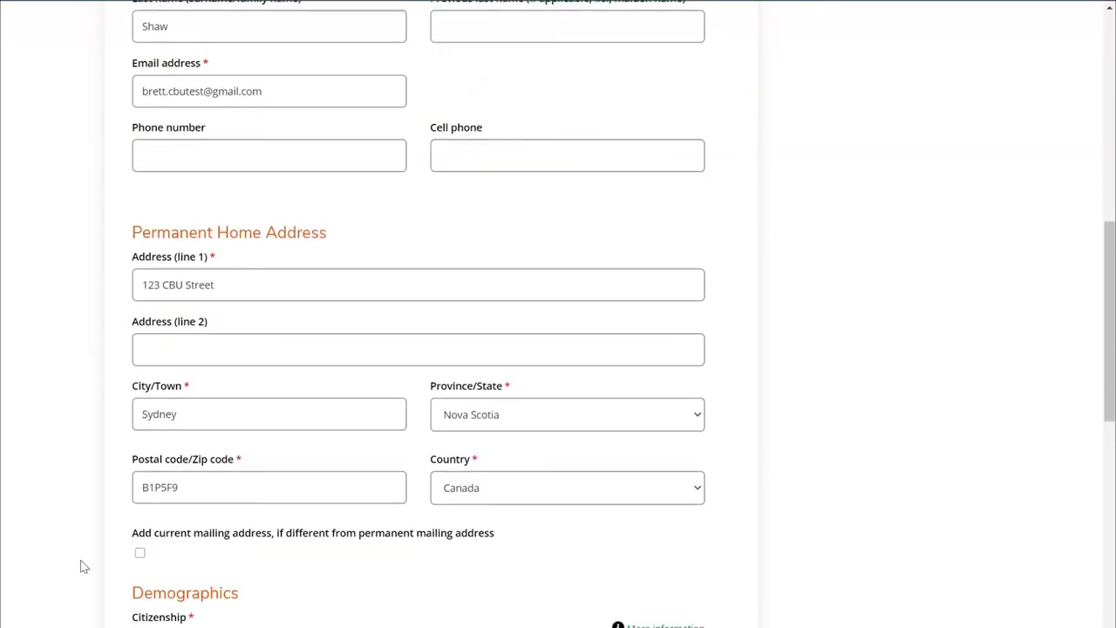
left_click(140, 553)
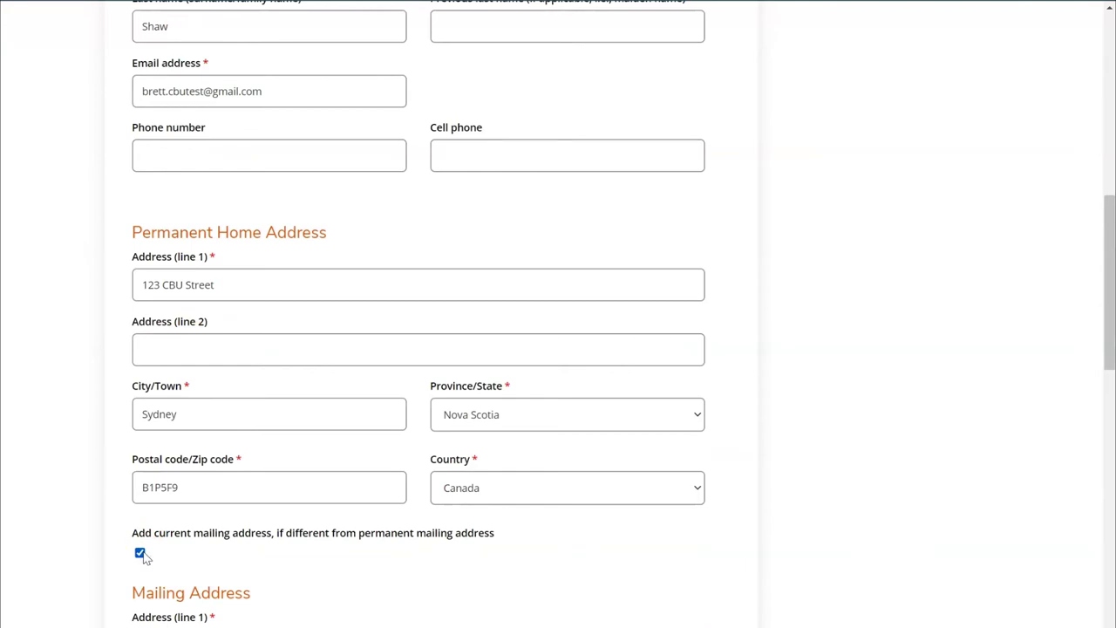
Remove the separate mailing address, choose Canadian Citizen, and enter the birthdate
left_click(140, 553)
scroll(94, 565, "down", 1)
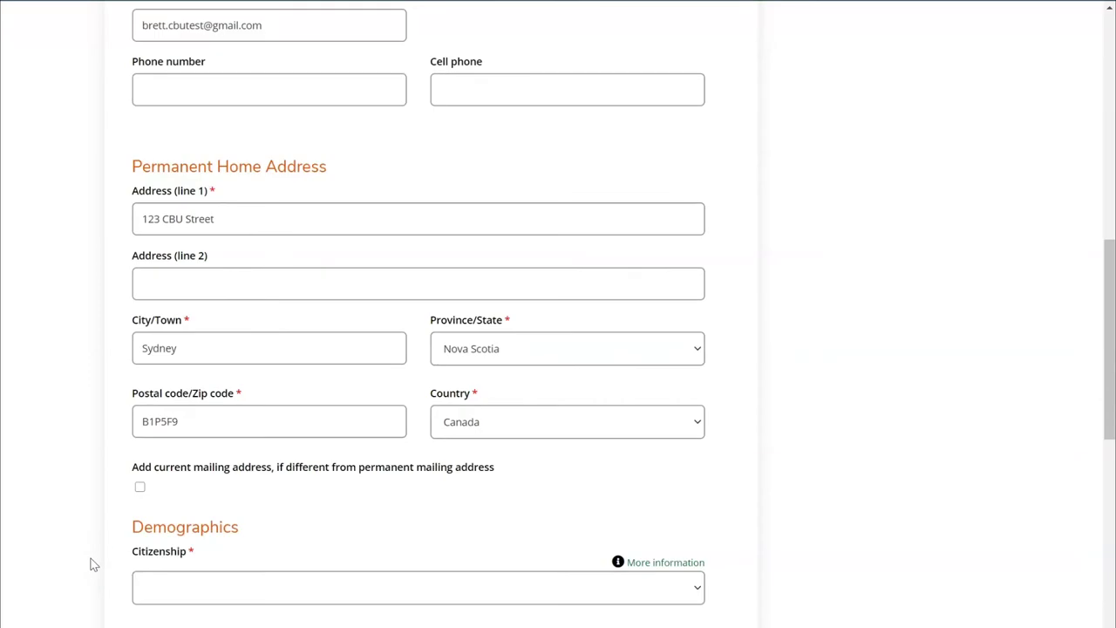
left_click(185, 587)
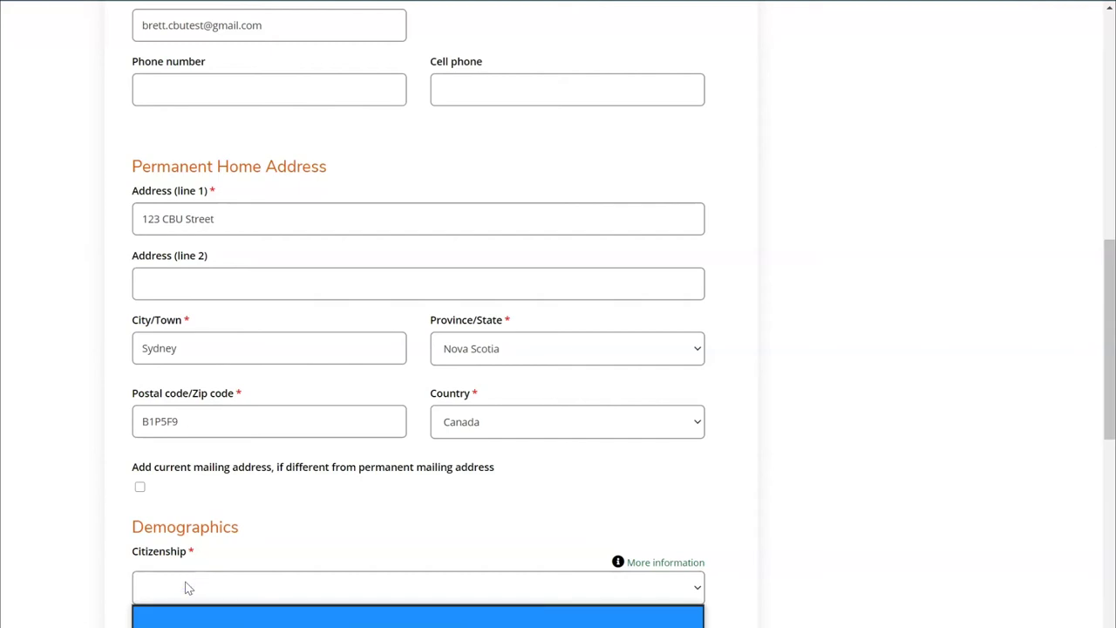
left_click(221, 626)
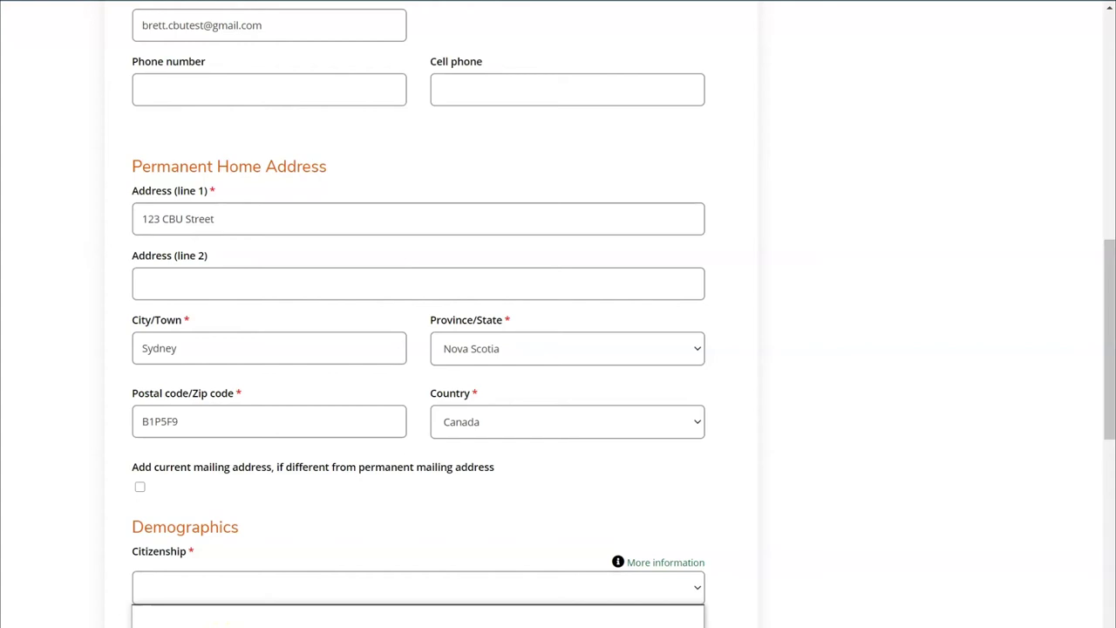
scroll(87, 620, "down", 1)
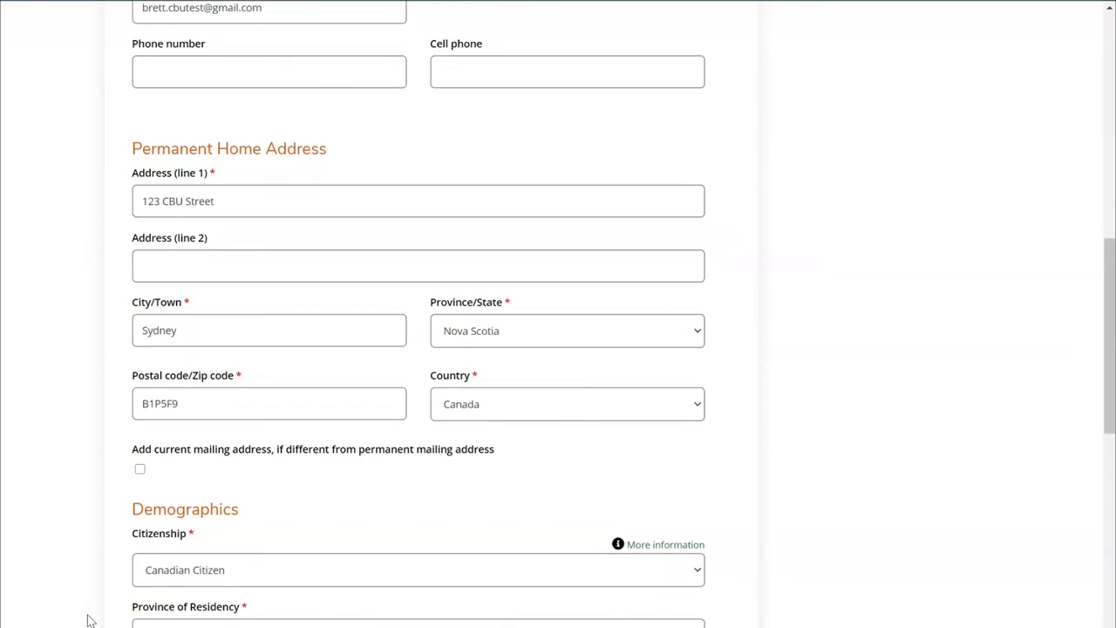
scroll(88, 619, "down", 1)
scroll(558, 314, "down", 1)
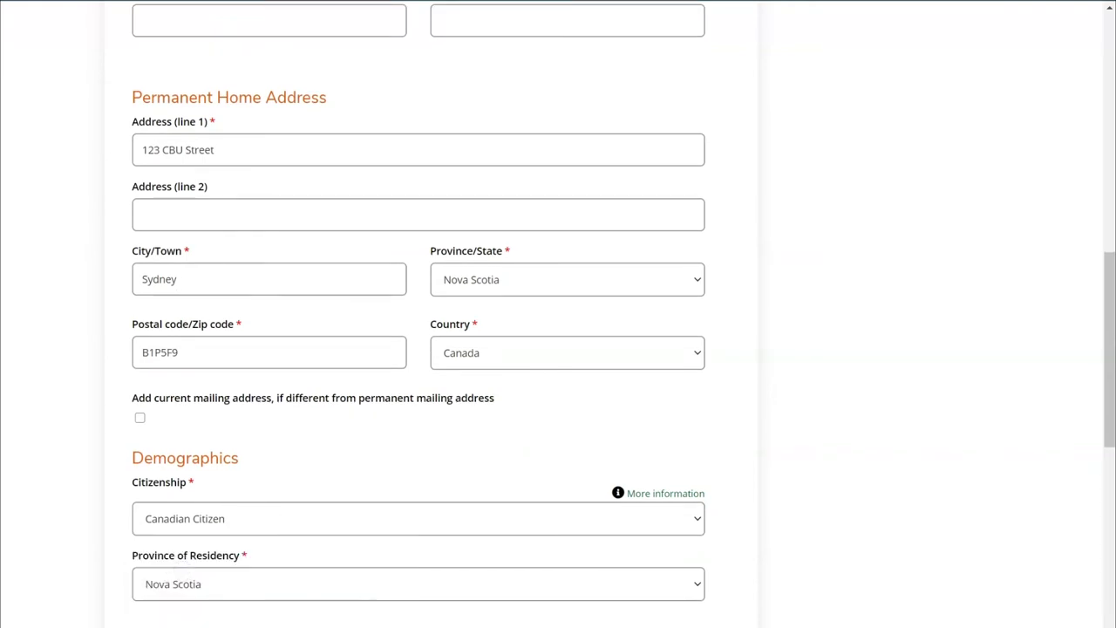
scroll(256, 573, "down", 2)
left_click(256, 573)
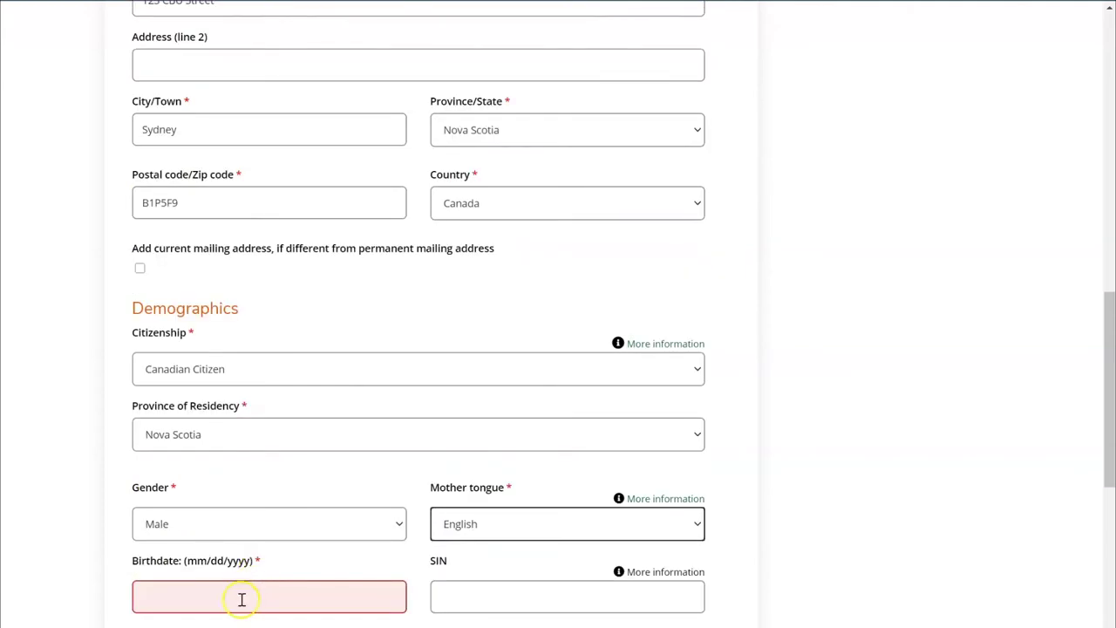
scroll(517, 621, "up", 1)
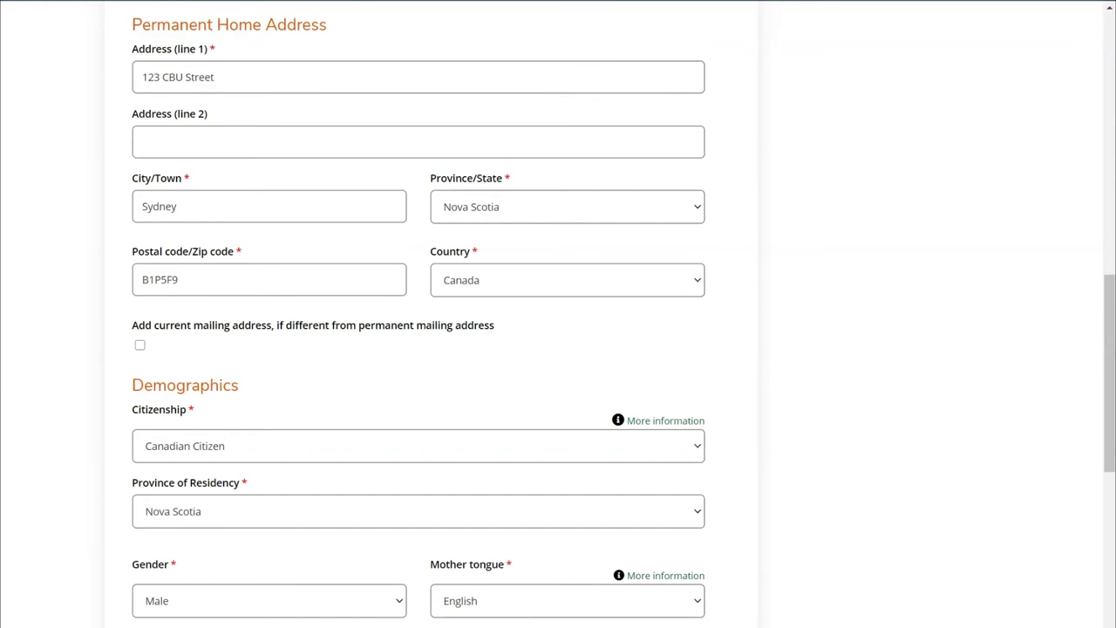
Set the Indigenous person question to No
scroll(559, 314, "down", 1)
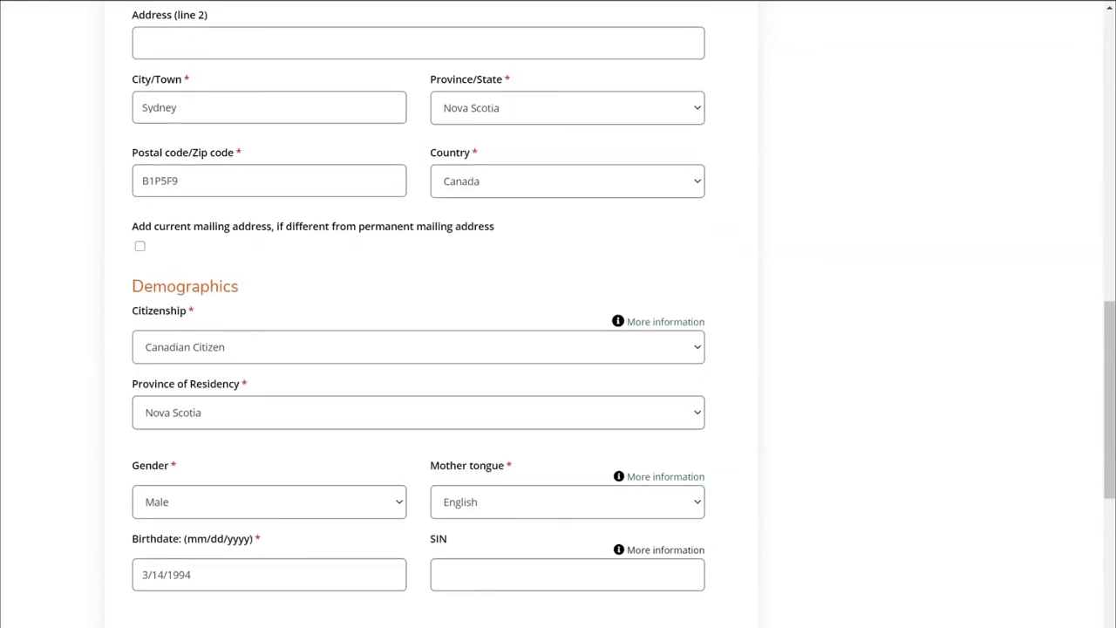
scroll(404, 509, "down", 2)
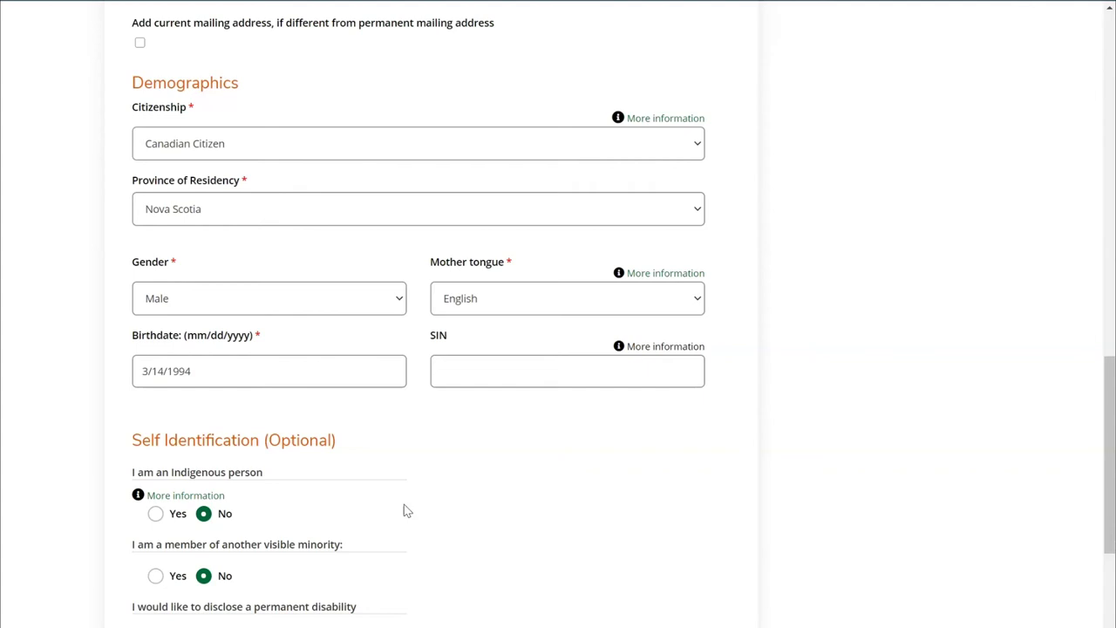
left_click(154, 514)
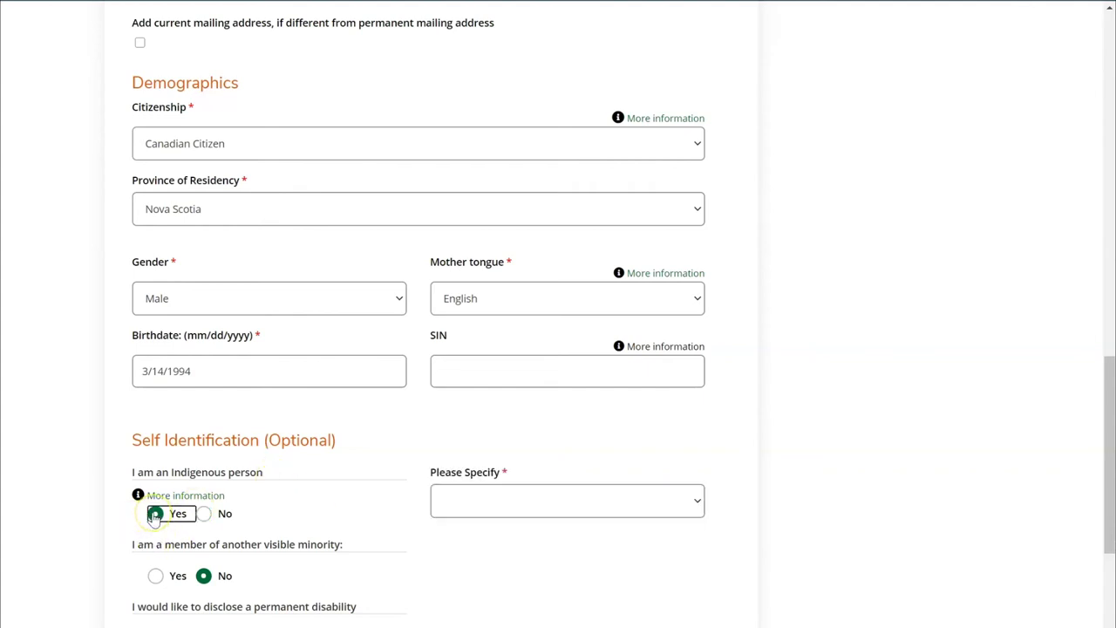
left_click(526, 503)
left_click(333, 511)
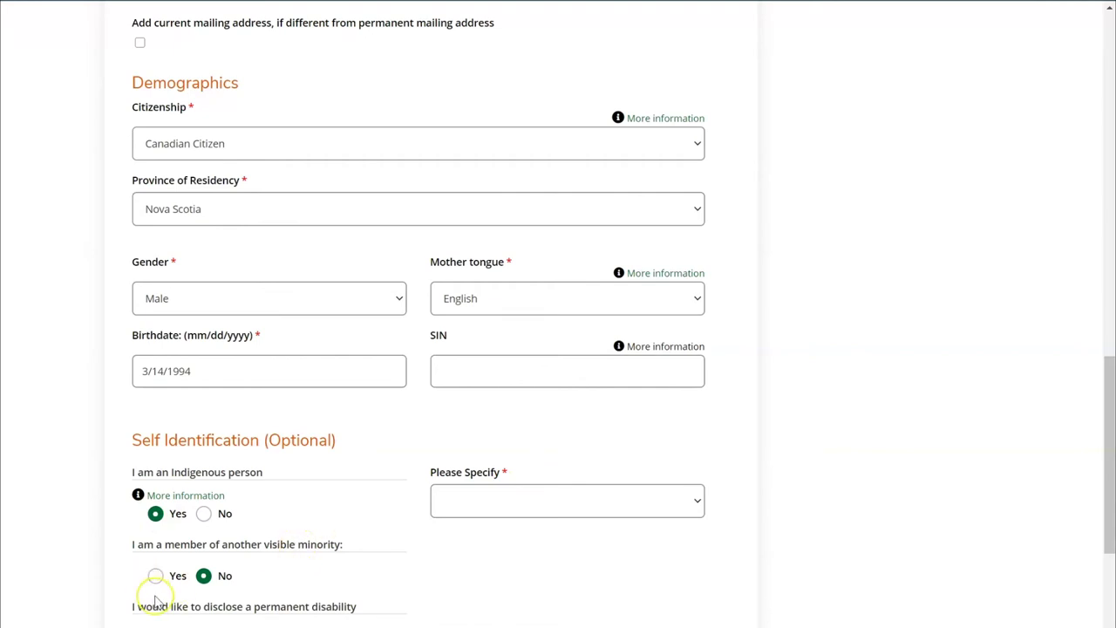
left_click(204, 513)
scroll(50, 261, "down", 5)
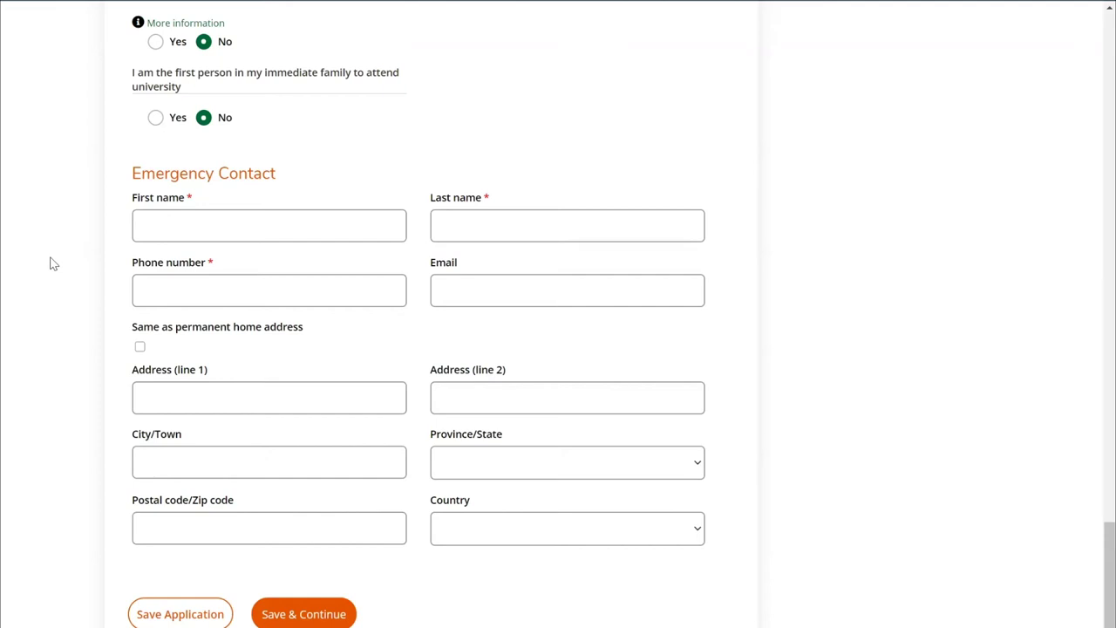
Enter the emergency contact's first name, last name and phone number, then save and continue
left_click(154, 229)
type("Lil")
key("Tab")
type("Test")
left_click(187, 296)
left_click(331, 618)
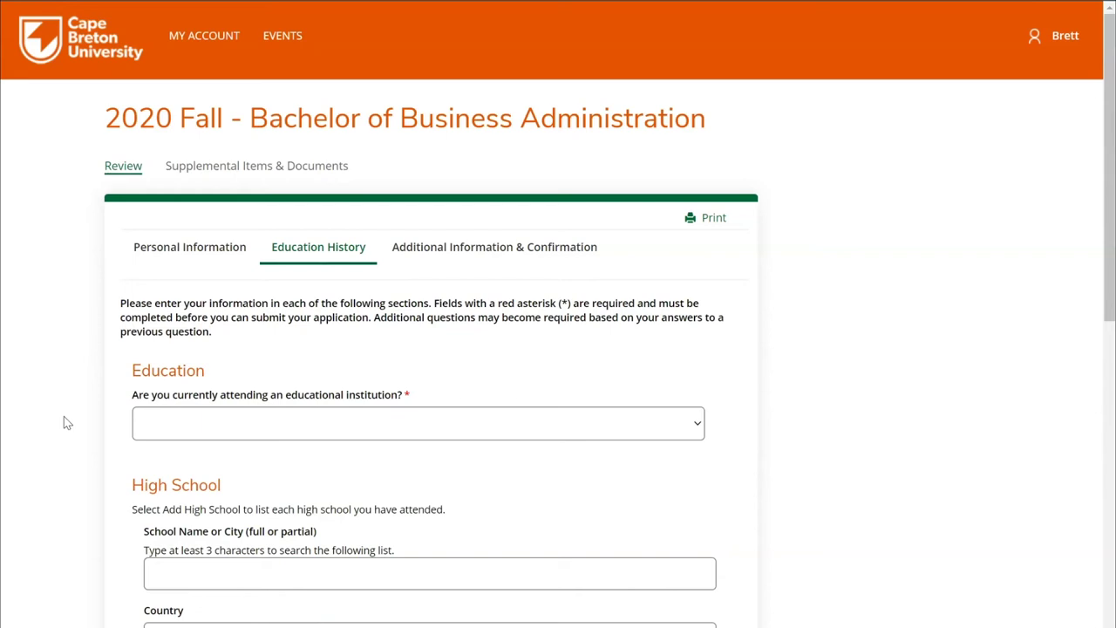
Answer No to currently attending, and select SYDNEY ACADEMY as the high school
left_click(219, 424)
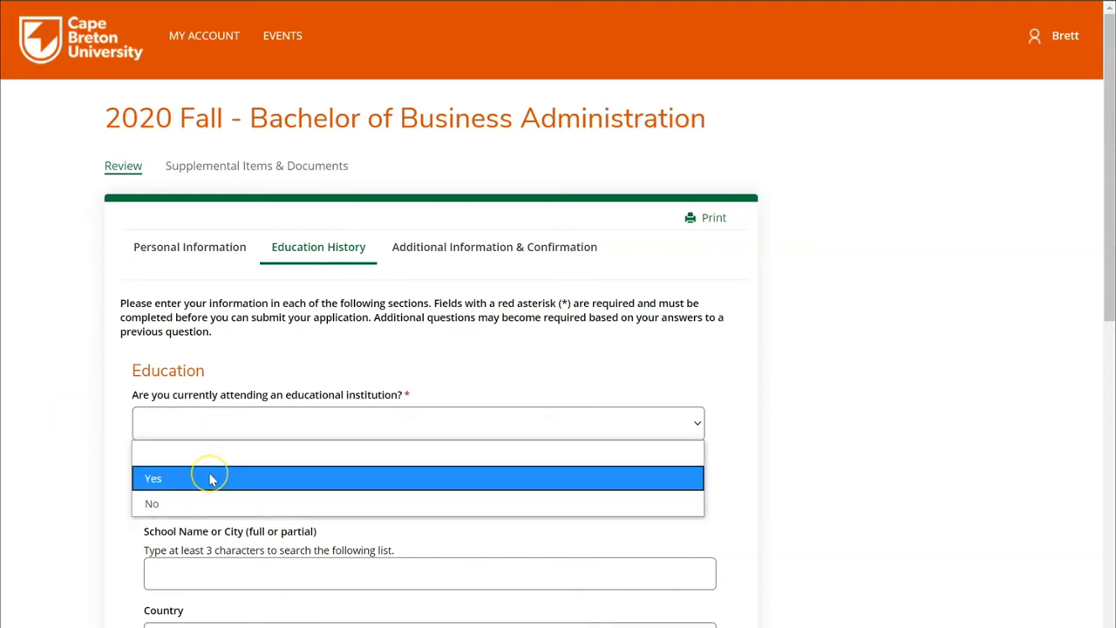
left_click(210, 504)
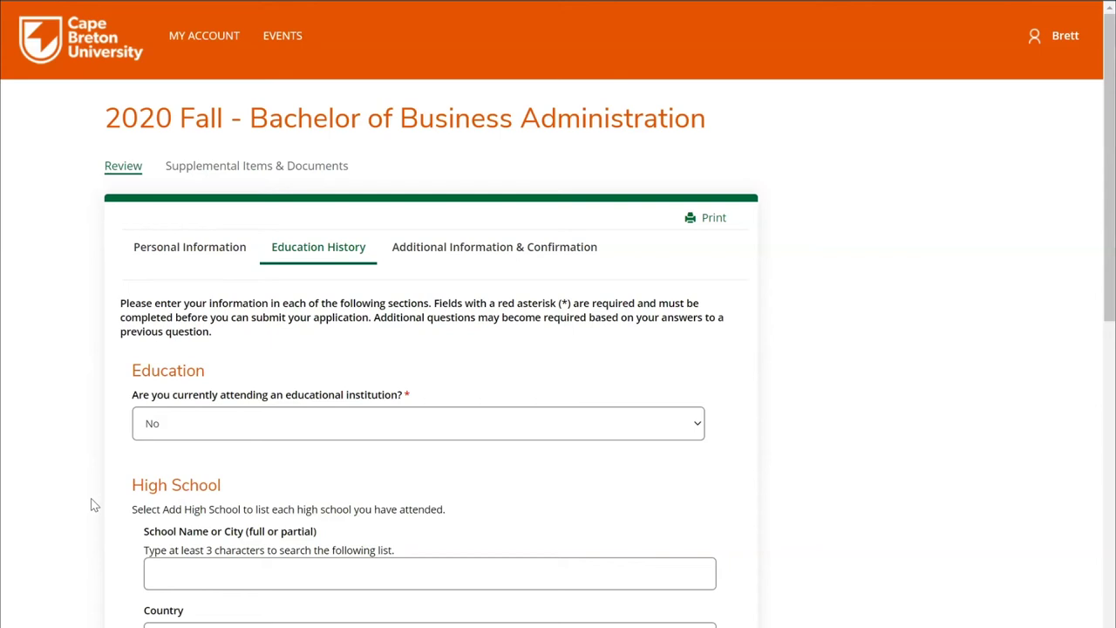
left_click(195, 572)
type("Syd")
scroll(118, 621, "down", 2)
scroll(427, 602, "down", 4)
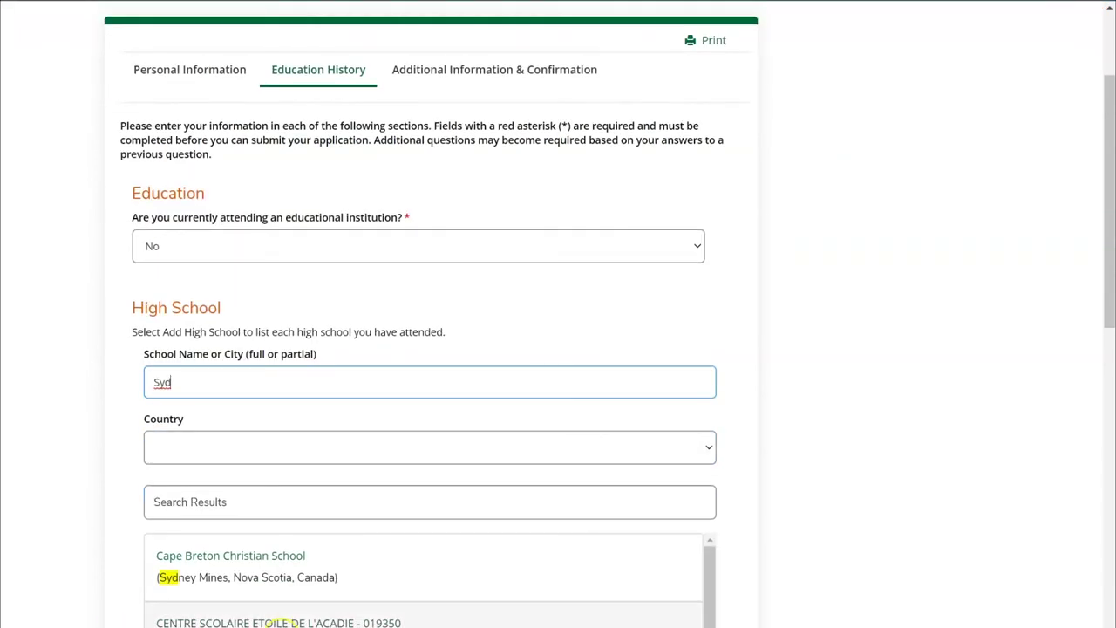
scroll(428, 576, "down", 1)
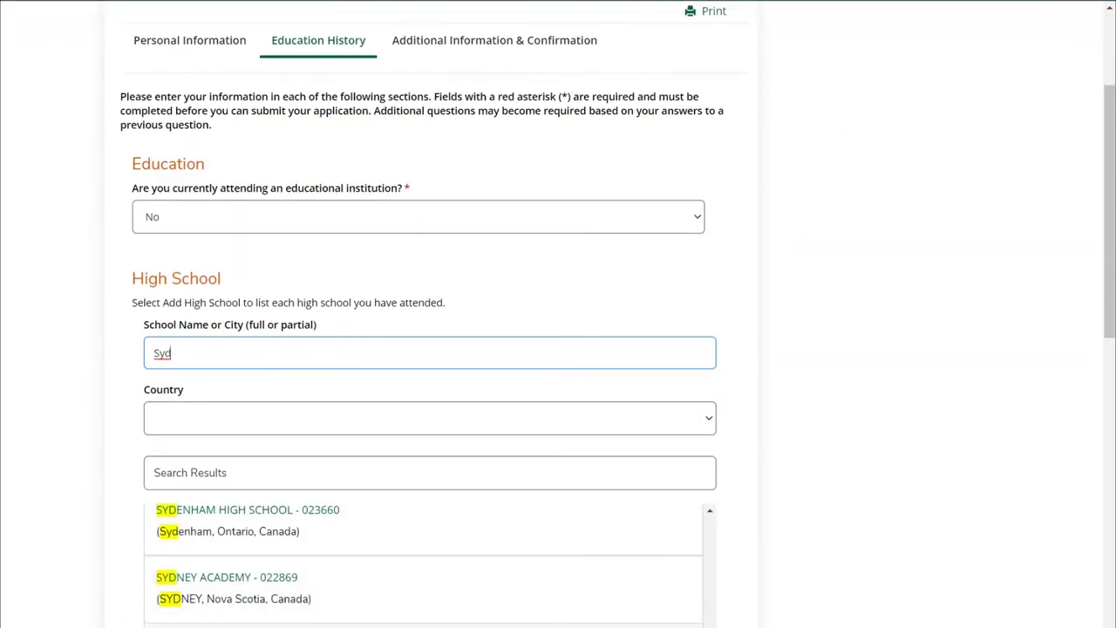
left_click(274, 605)
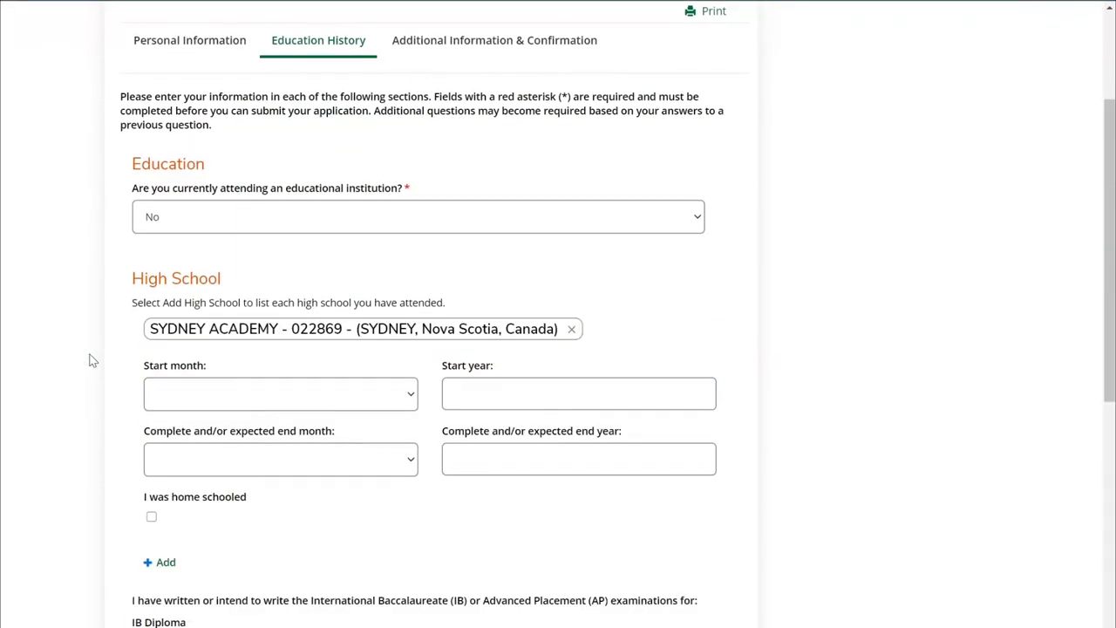
Set the high school dates from September 2010 to June 2012
left_click(215, 395)
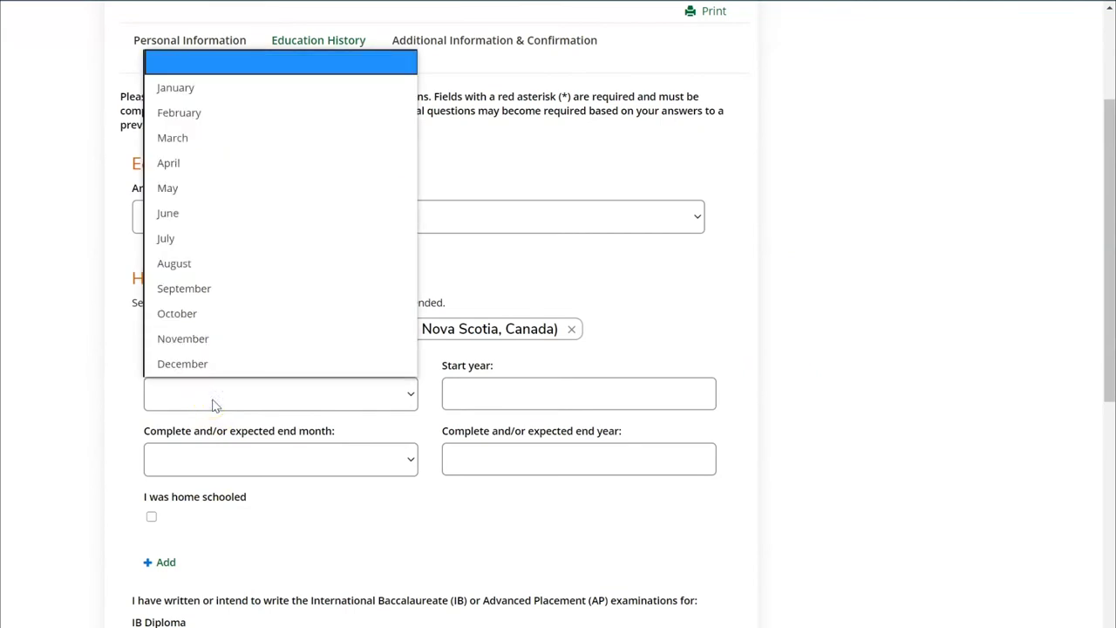
left_click(183, 289)
left_click(489, 393)
type("2010")
left_click(431, 495)
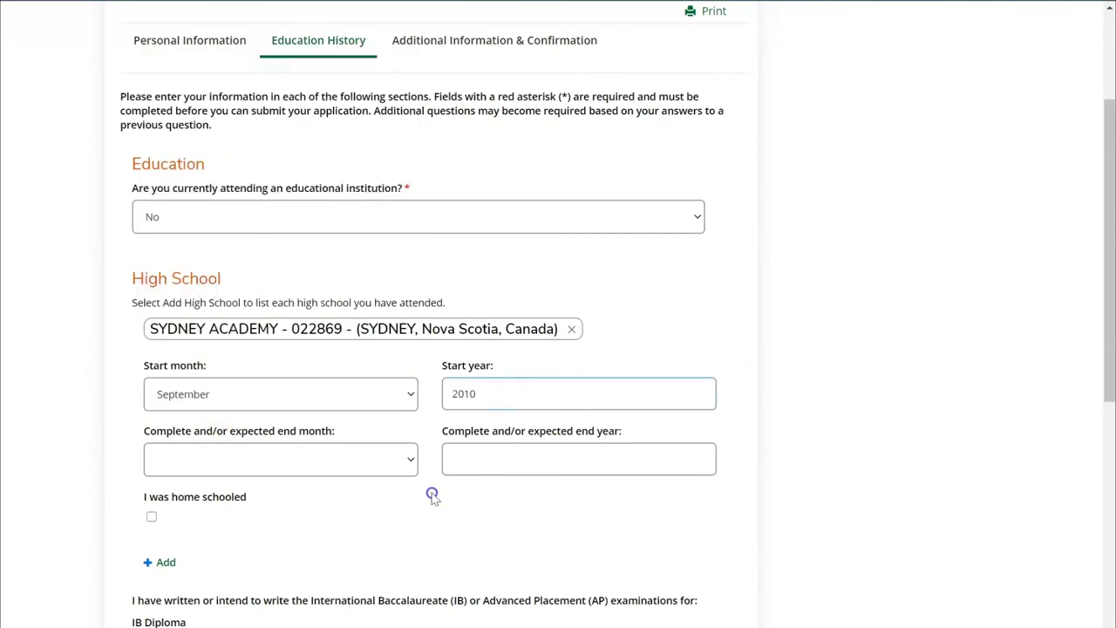
left_click(409, 497)
left_click(338, 457)
left_click(174, 277)
left_click(521, 467)
type("2012")
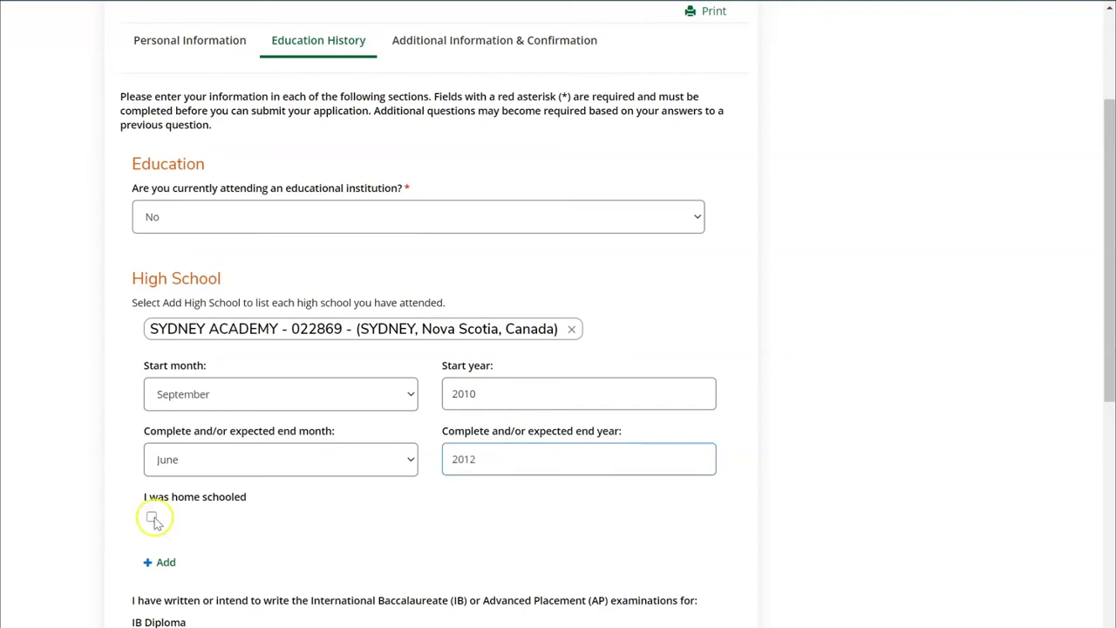
Undo the home-schooled option and reselect SYDNEY ACADEMY as the high school
left_click(151, 516)
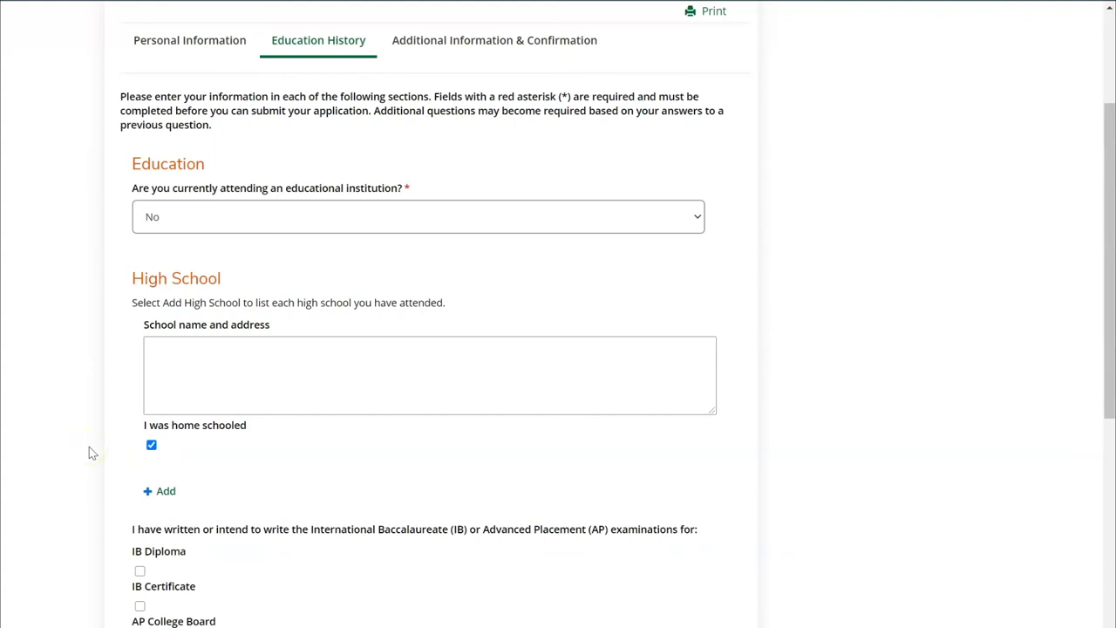
left_click(151, 445)
left_click(268, 590)
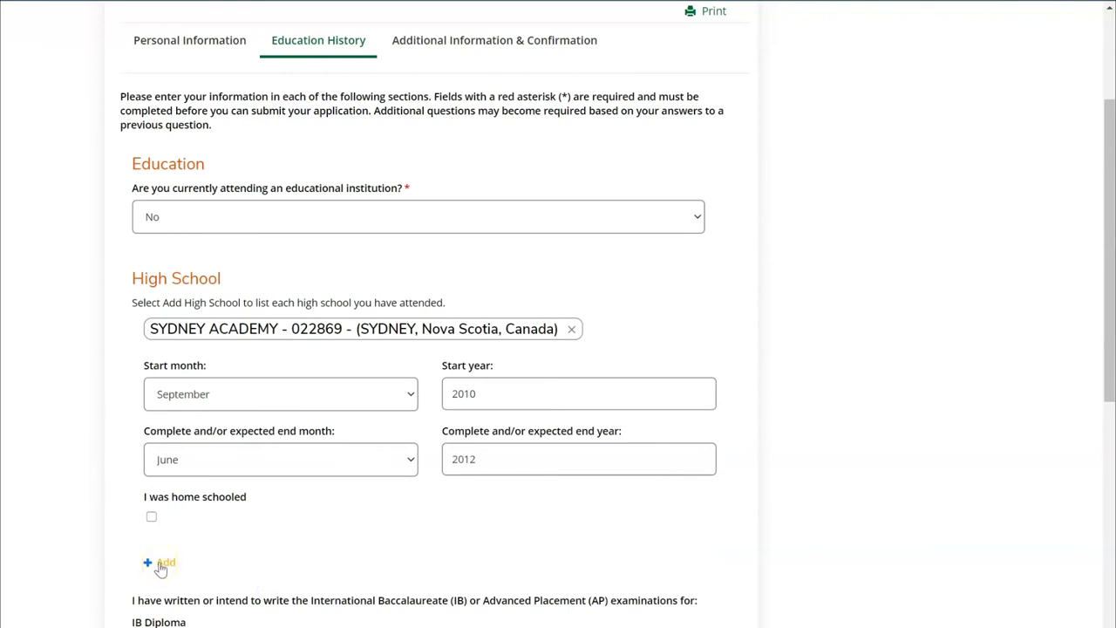
scroll(63, 525, "down", 2)
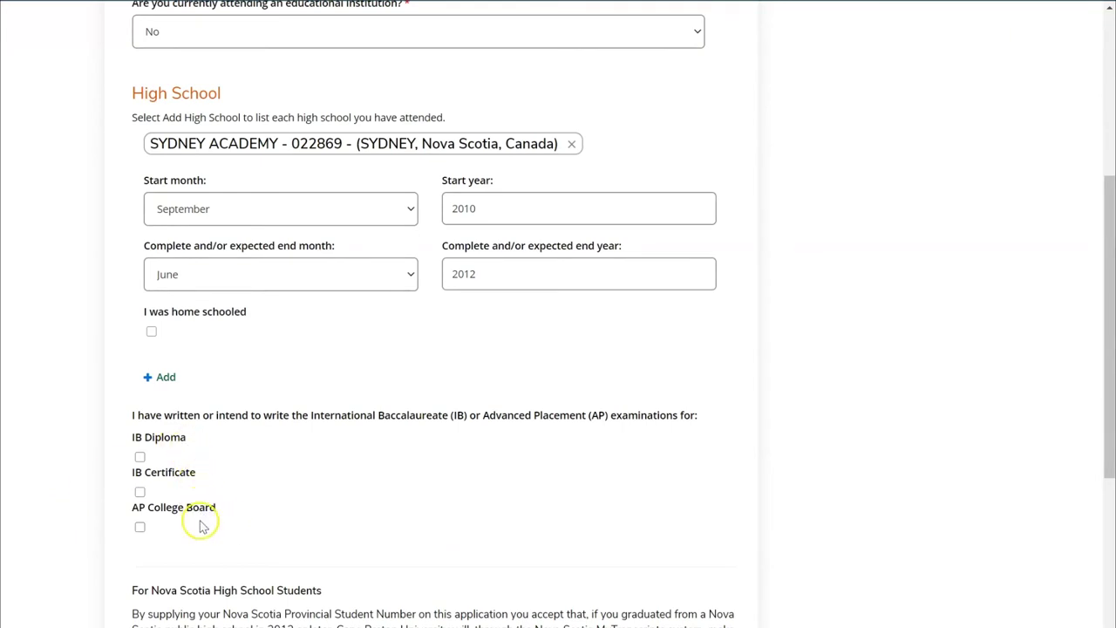
left_click(141, 457)
left_click(141, 458)
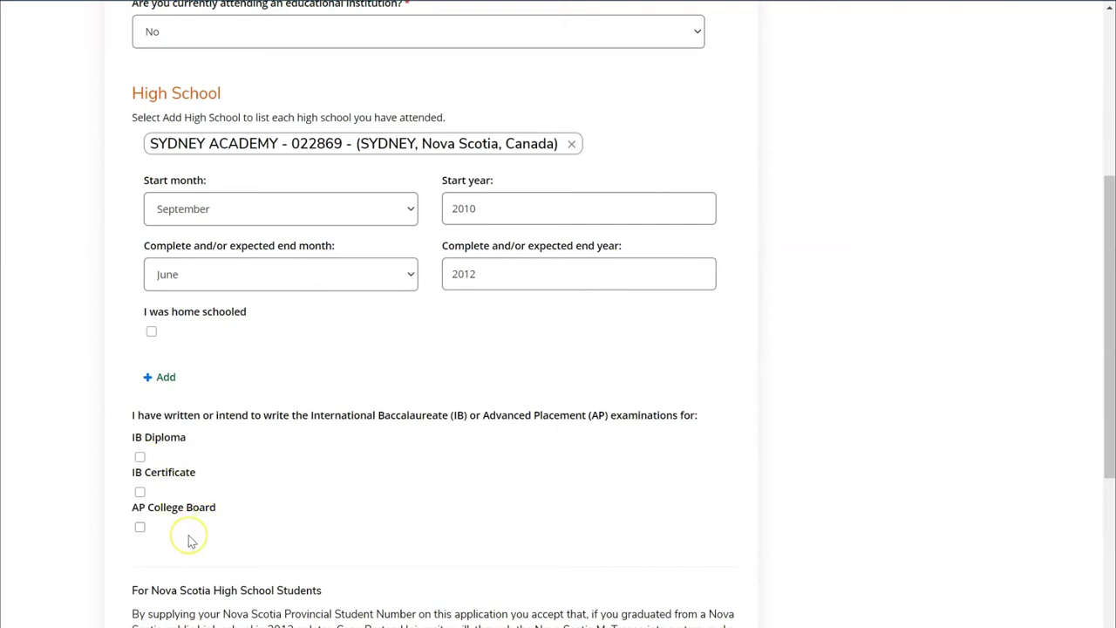
scroll(54, 478, "down", 2)
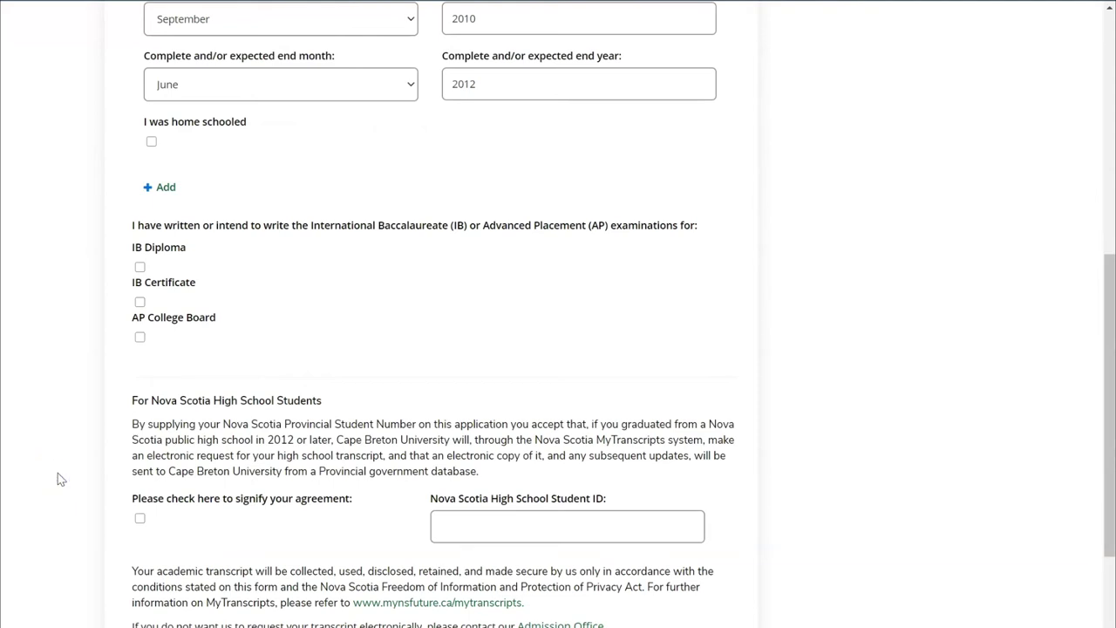
left_click(513, 520)
left_click(201, 421)
left_click(139, 519)
left_click(139, 520)
scroll(48, 408, "down", 5)
left_click(47, 405)
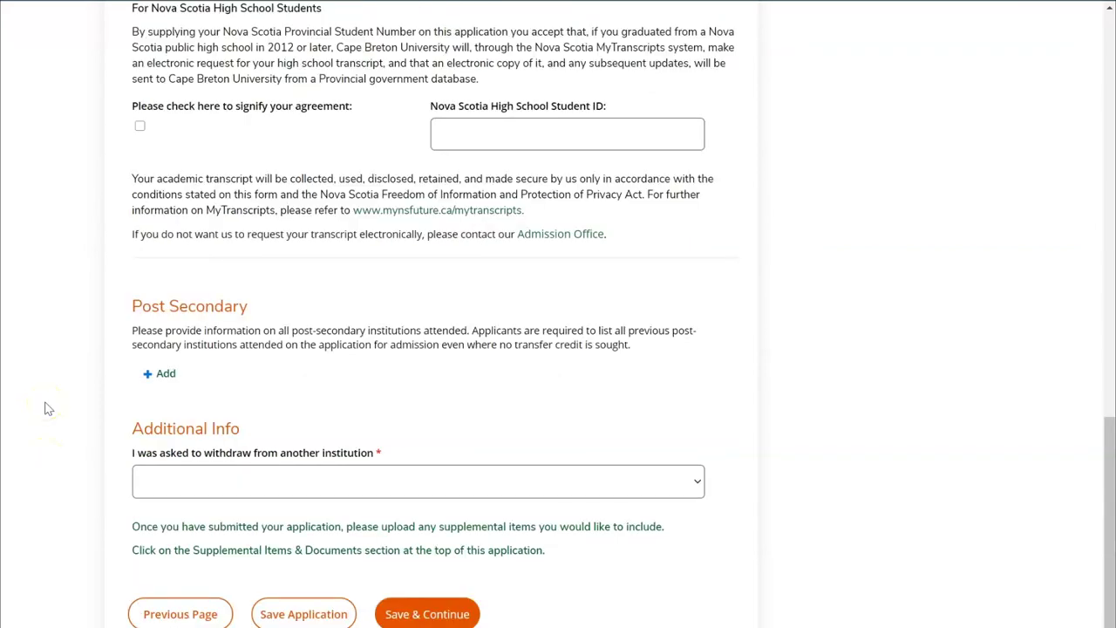
Add a post-secondary entry for CAPE BRETON UNIVERSITY
left_click(166, 375)
left_click(95, 441)
left_click(212, 426)
type("Cape")
left_click(344, 604)
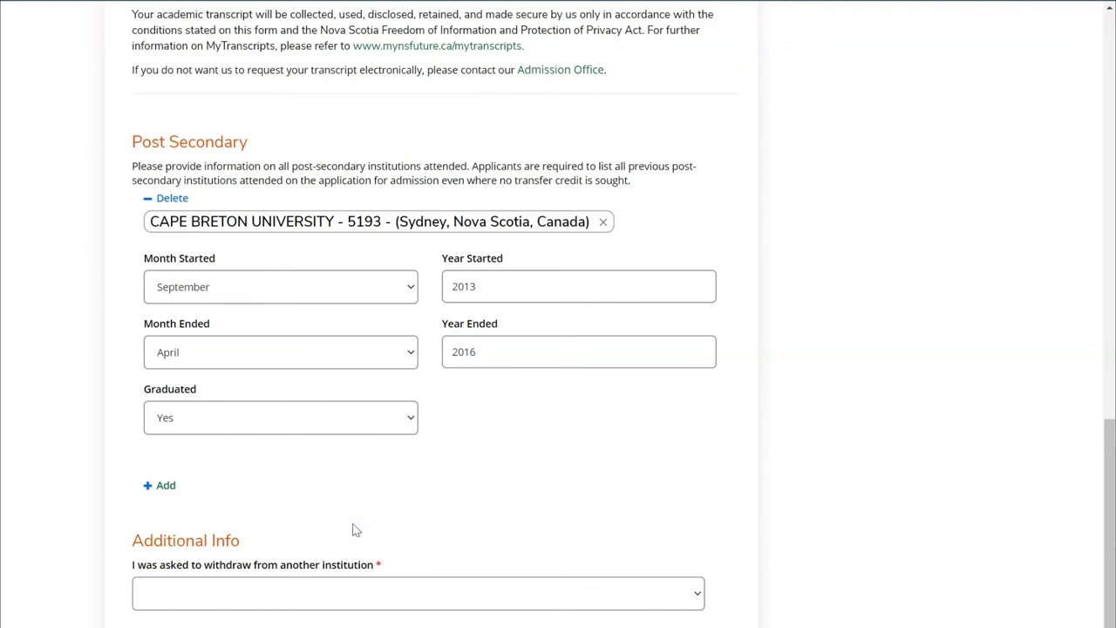
Answer No to being asked to withdraw, then save and continue to confirmation
left_click(363, 582)
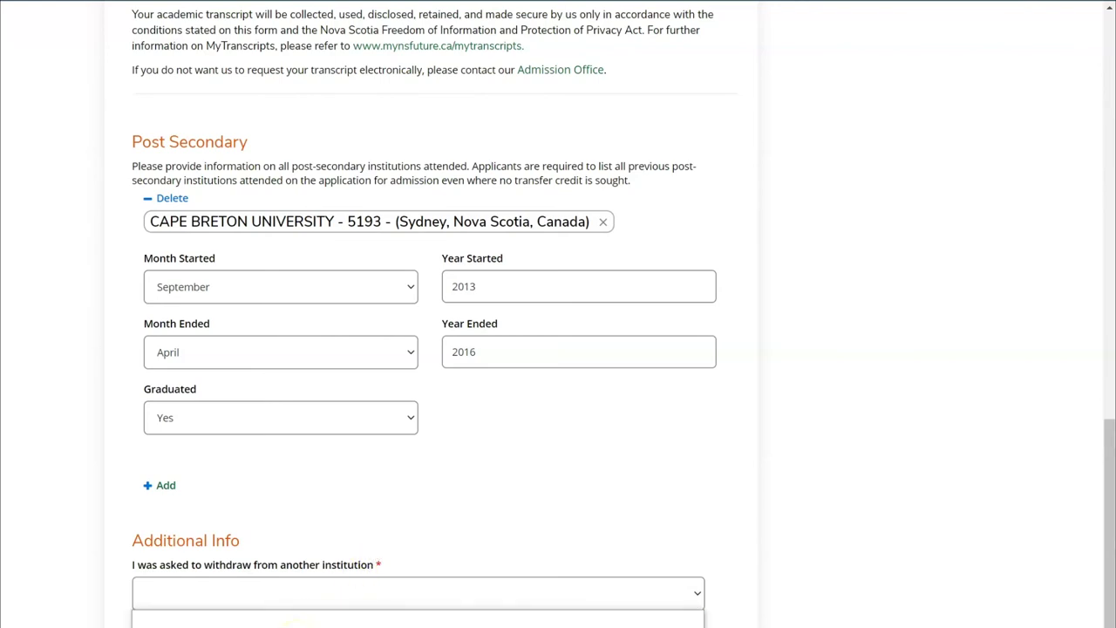
left_click(296, 621)
left_click(274, 598)
left_click(349, 623)
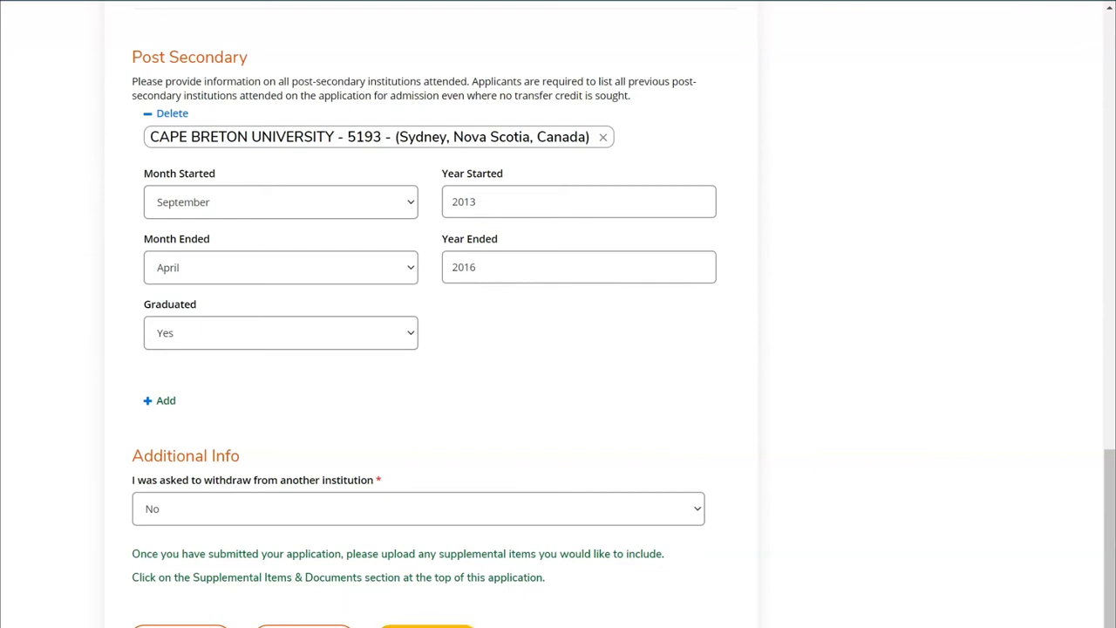
left_click(427, 626)
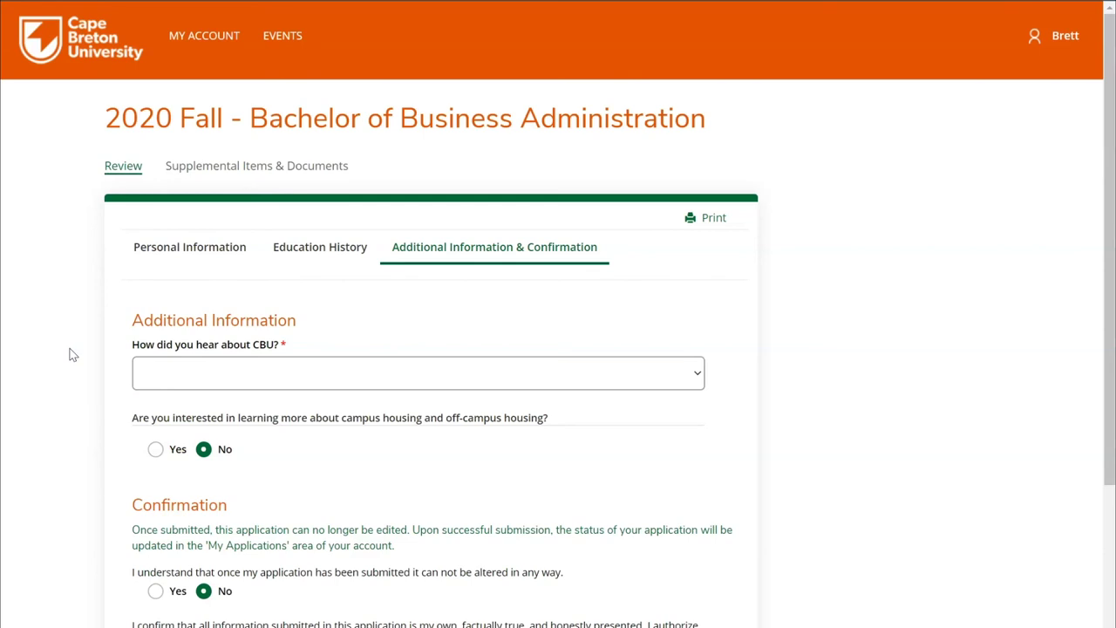
Choose Social Media for how you heard about CBU and leave campus housing at No
left_click(209, 376)
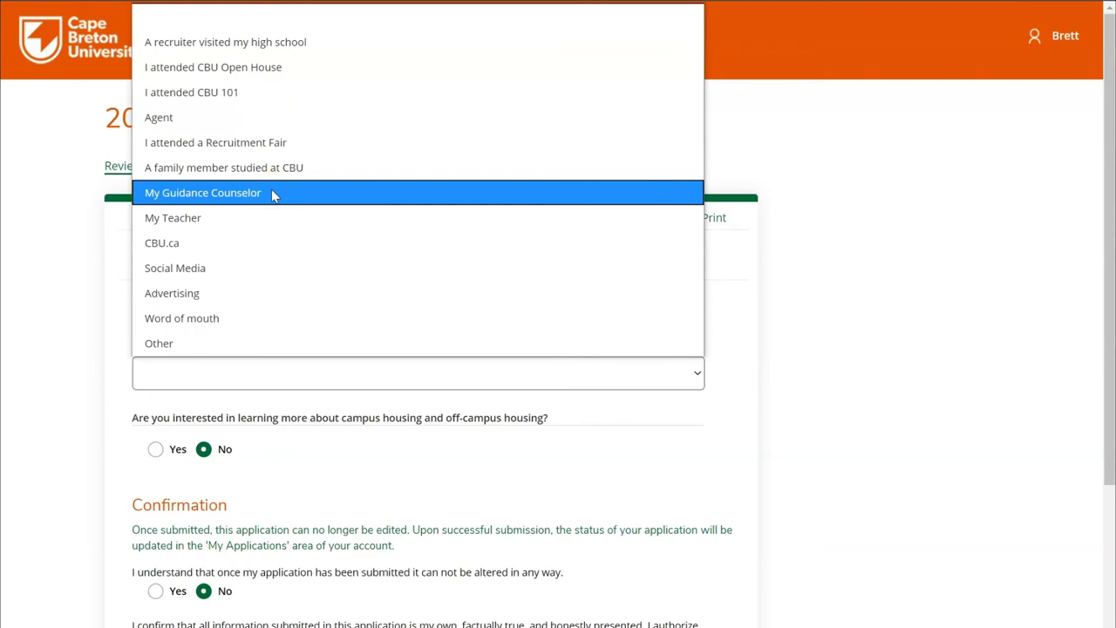
left_click(79, 394)
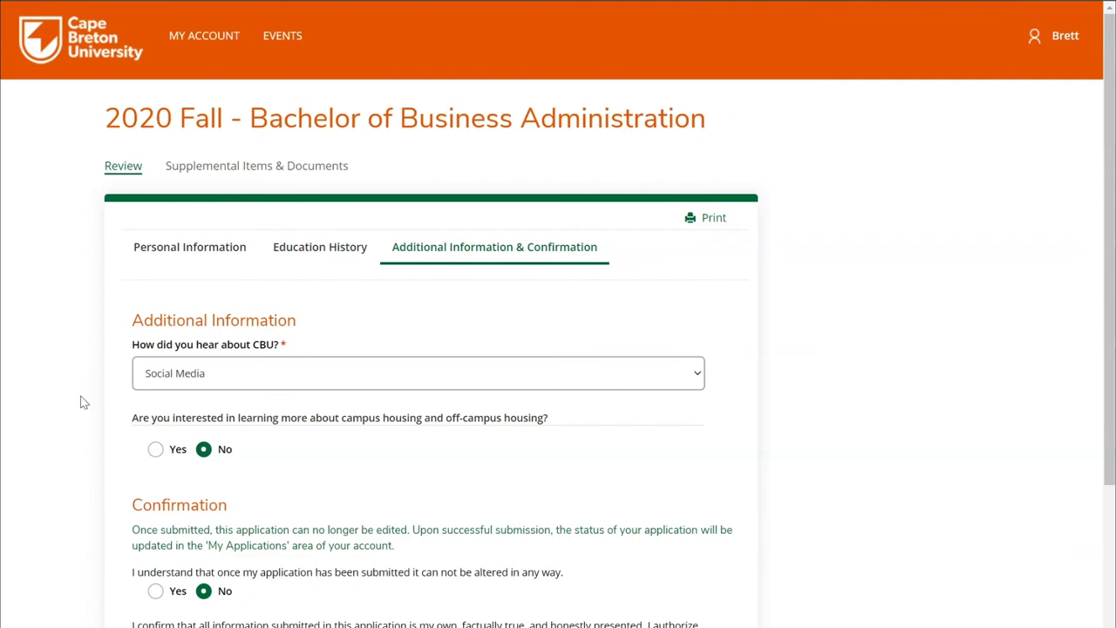
left_click(157, 455)
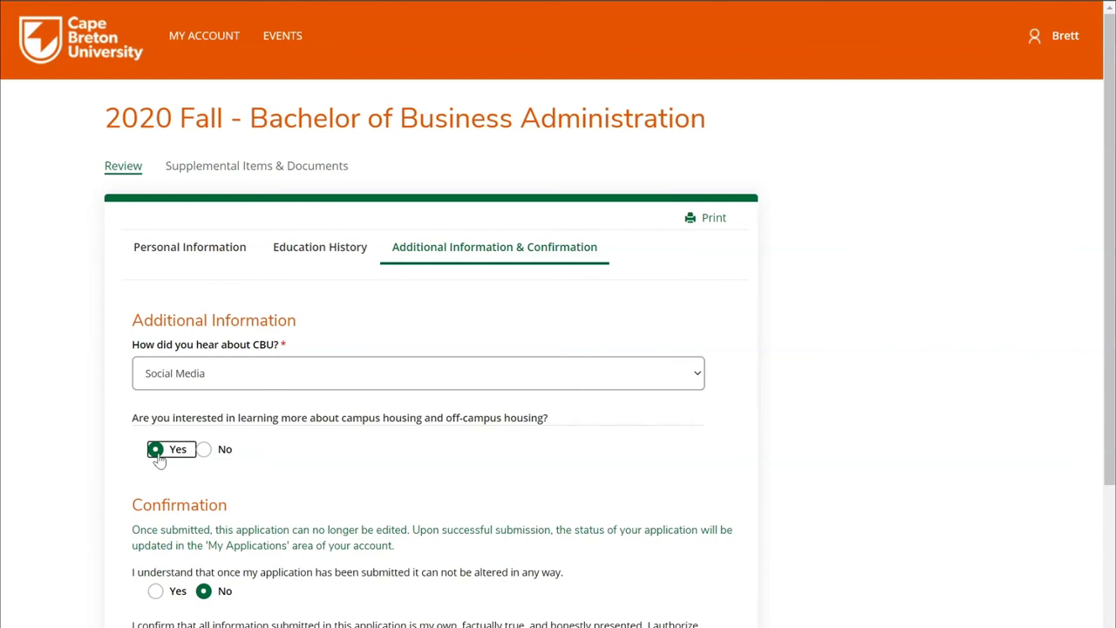
left_click(204, 449)
scroll(49, 491, "down", 2)
scroll(49, 491, "down", 1)
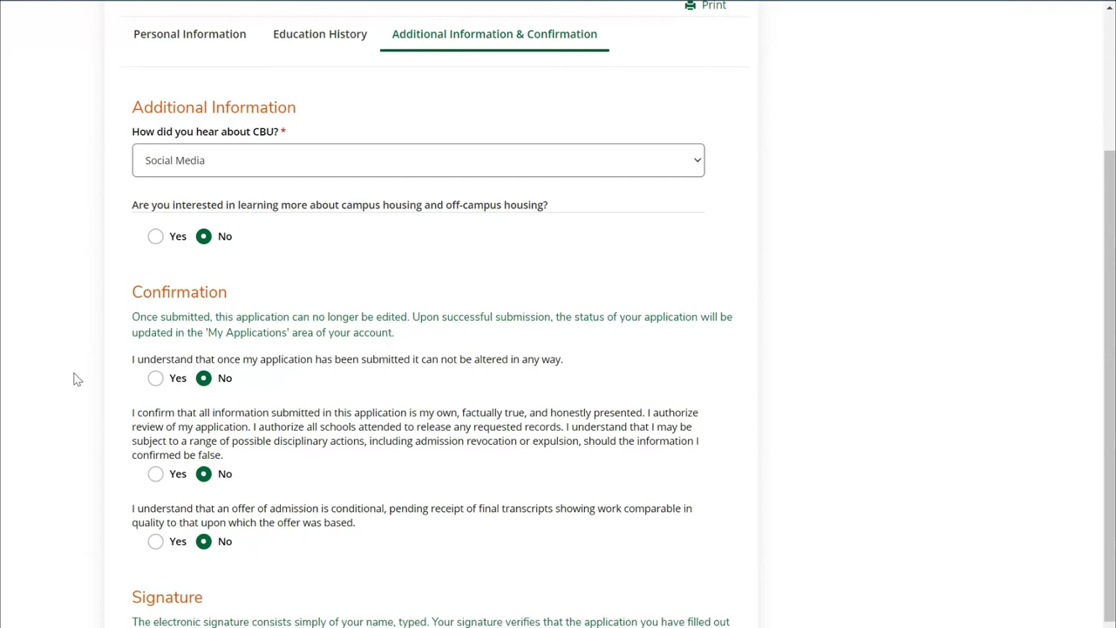
Answer Yes to all three confirmation statements, including conditional admission on final transcripts
left_click(155, 377)
left_click(155, 473)
scroll(80, 468, "down", 1)
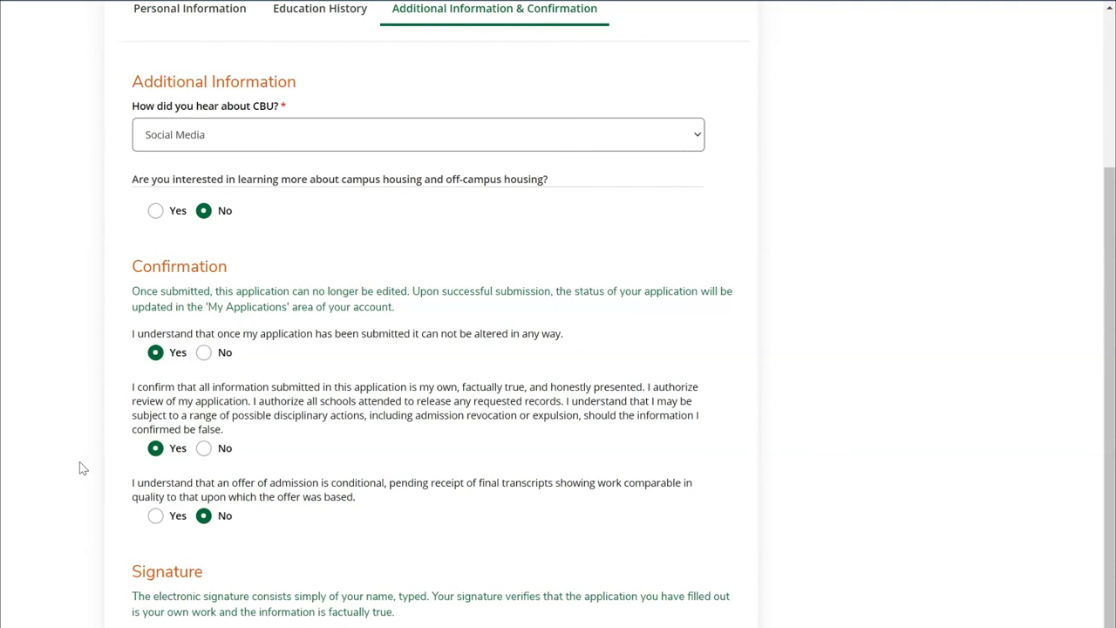
left_click(155, 515)
scroll(51, 489, "down", 2)
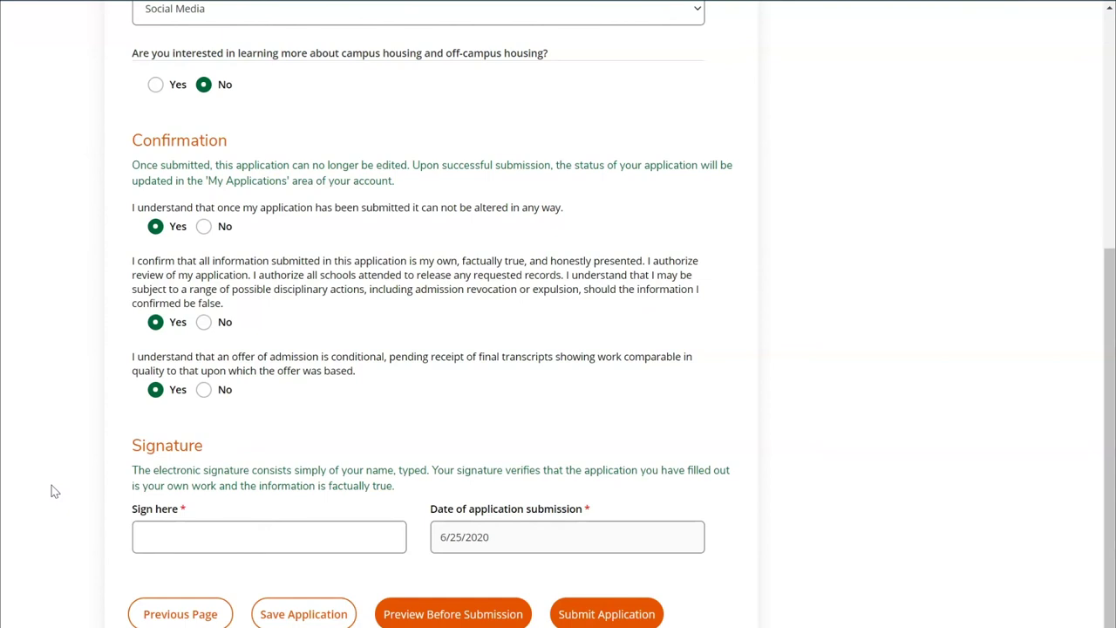
Type the applicant's full name as the signature and preview the application before submission
left_click(86, 502)
left_click(484, 616)
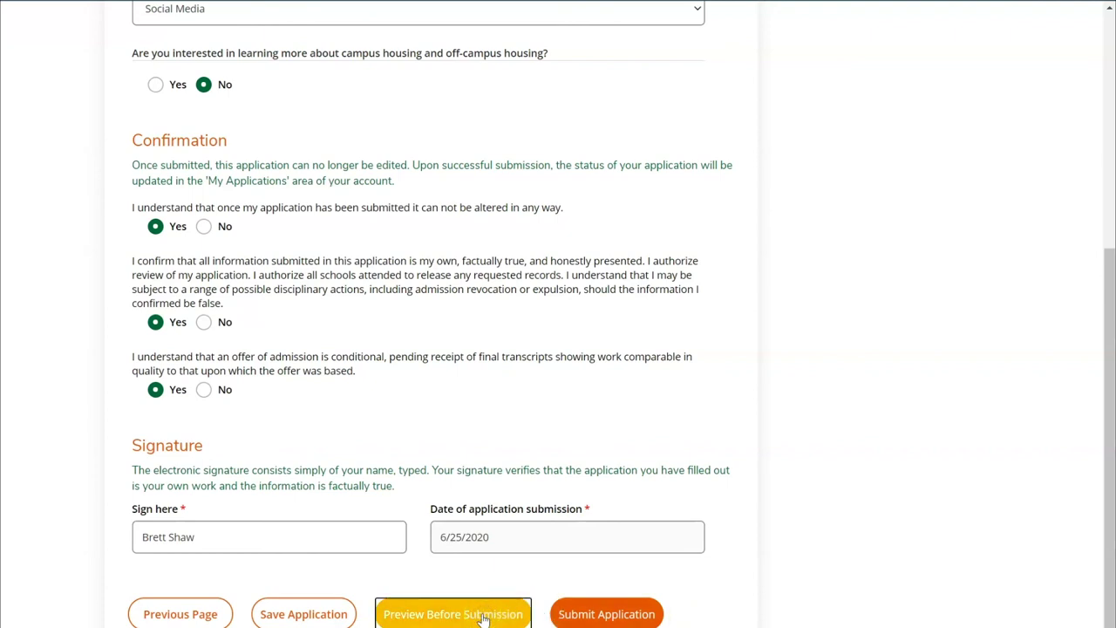
left_click(831, 482)
Submit the 2020 Fall Bachelor of Business Administration application from the bottom of the review page
scroll(831, 482, "down", 5)
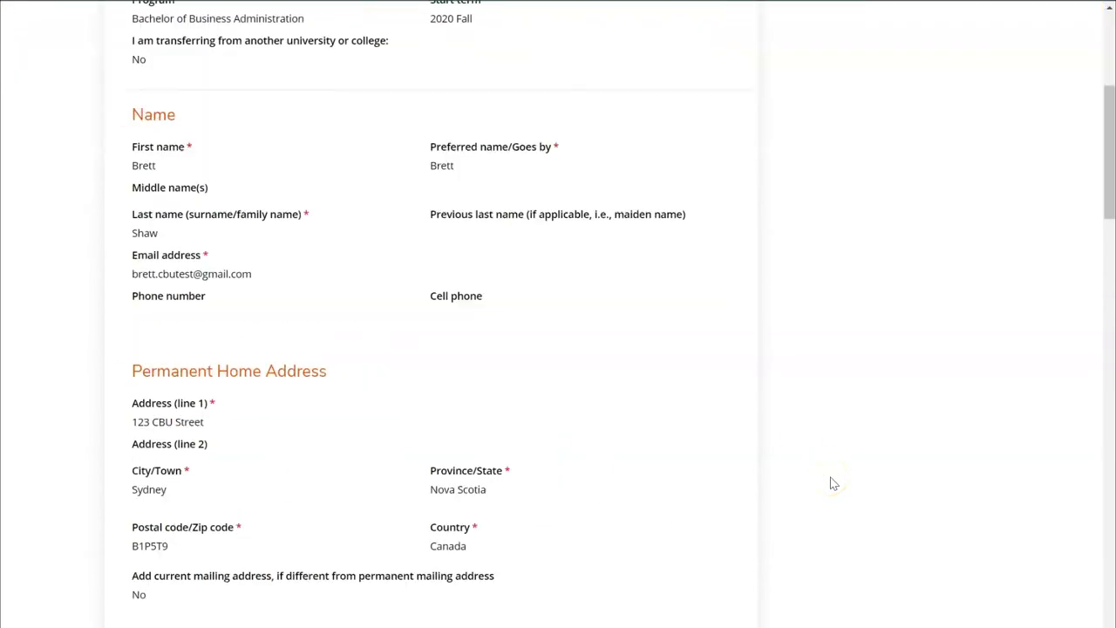
scroll(832, 482, "down", 15)
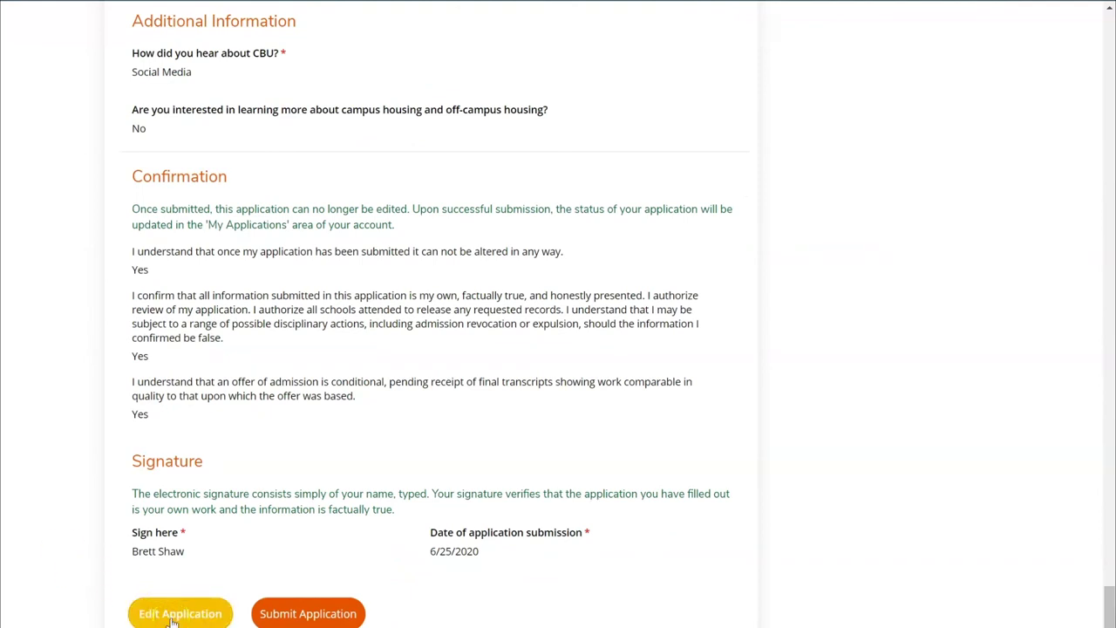
left_click(328, 623)
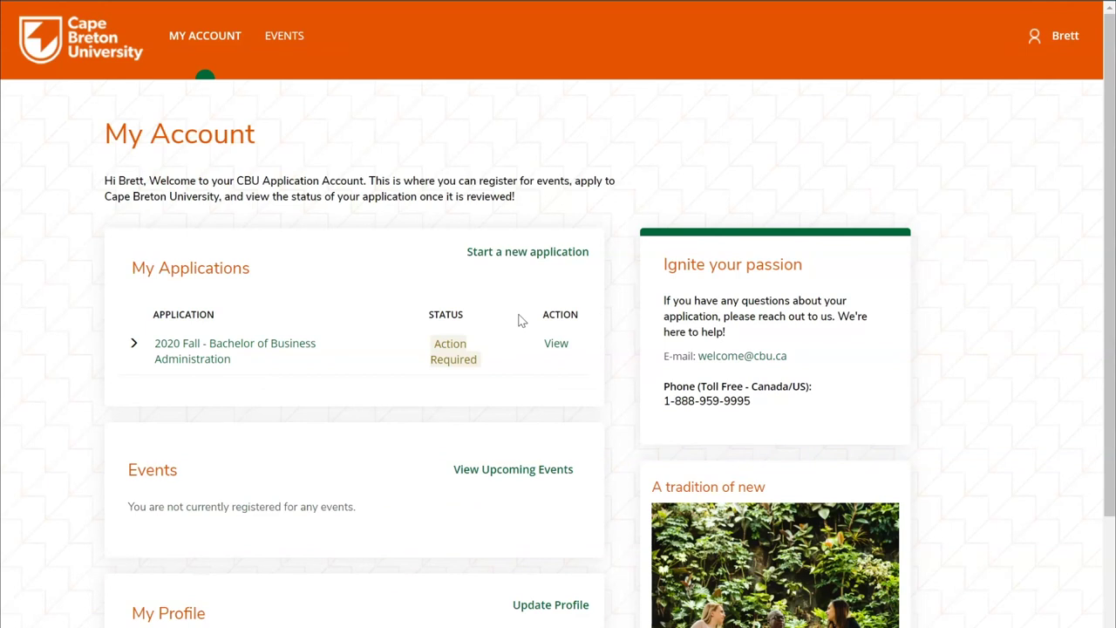
Attach the transcript RTF file to the application's High School Transcript supplemental item and upload it
left_click(481, 329)
left_click(555, 344)
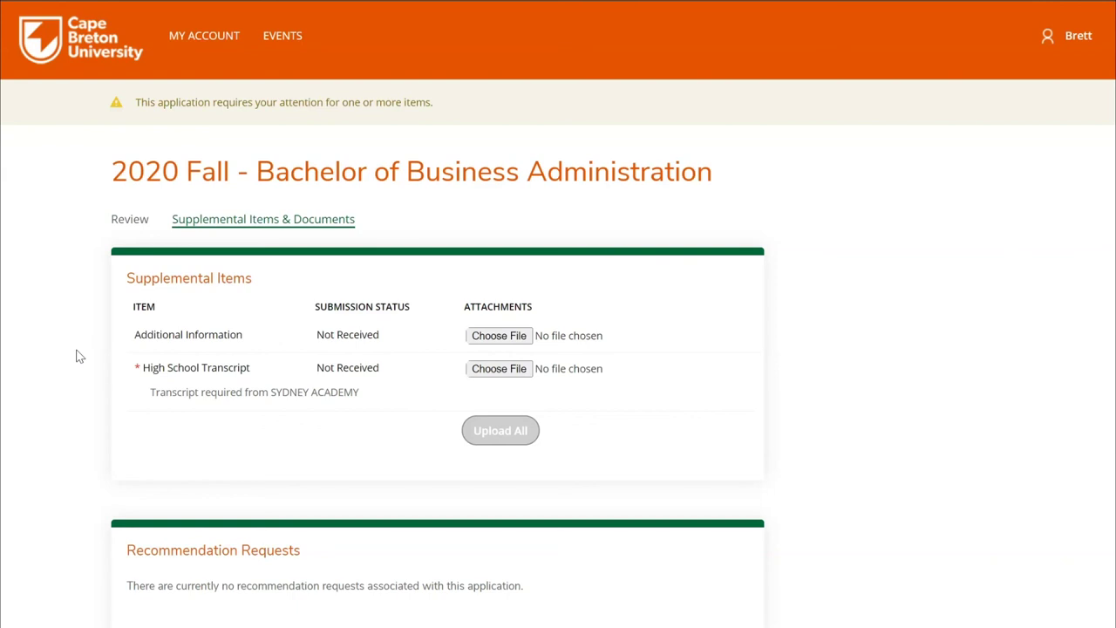
left_click(136, 371)
left_click(482, 369)
double_click(198, 200)
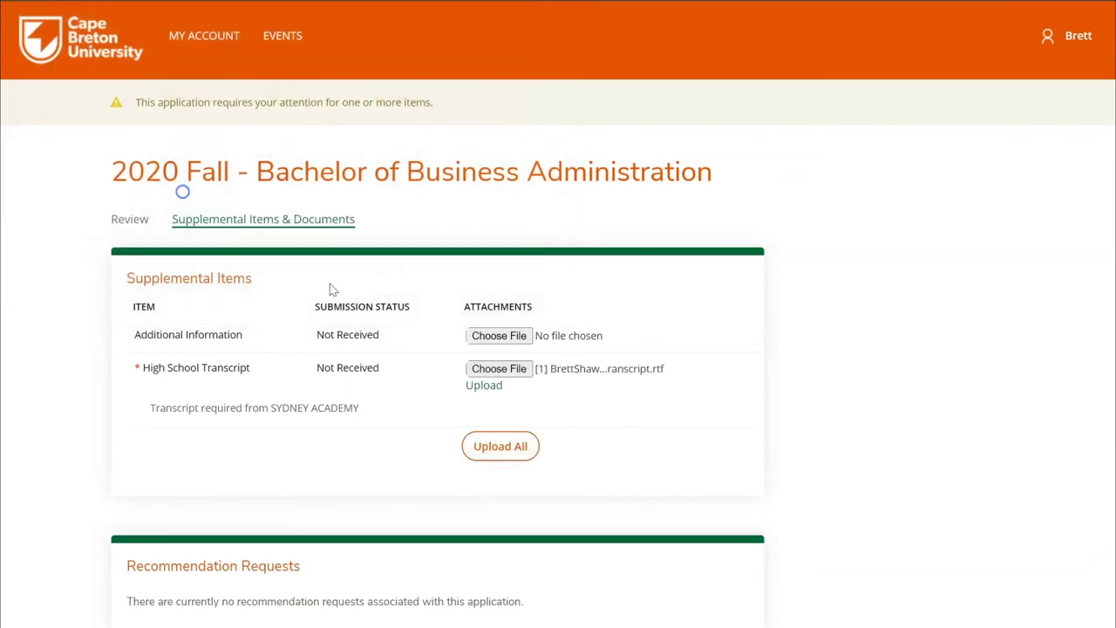
left_click(500, 446)
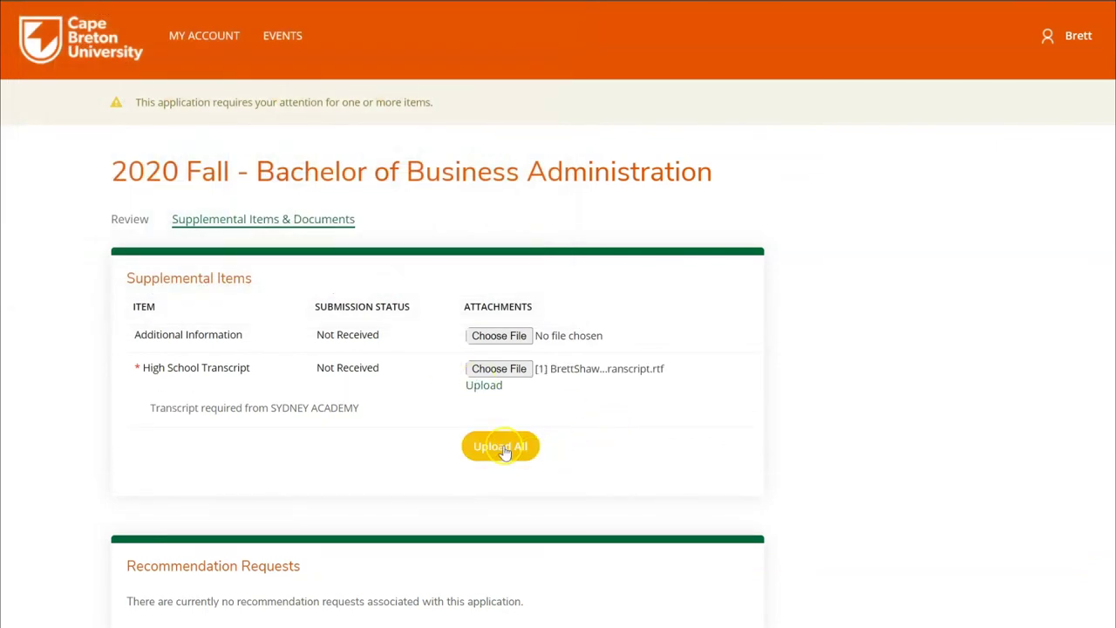